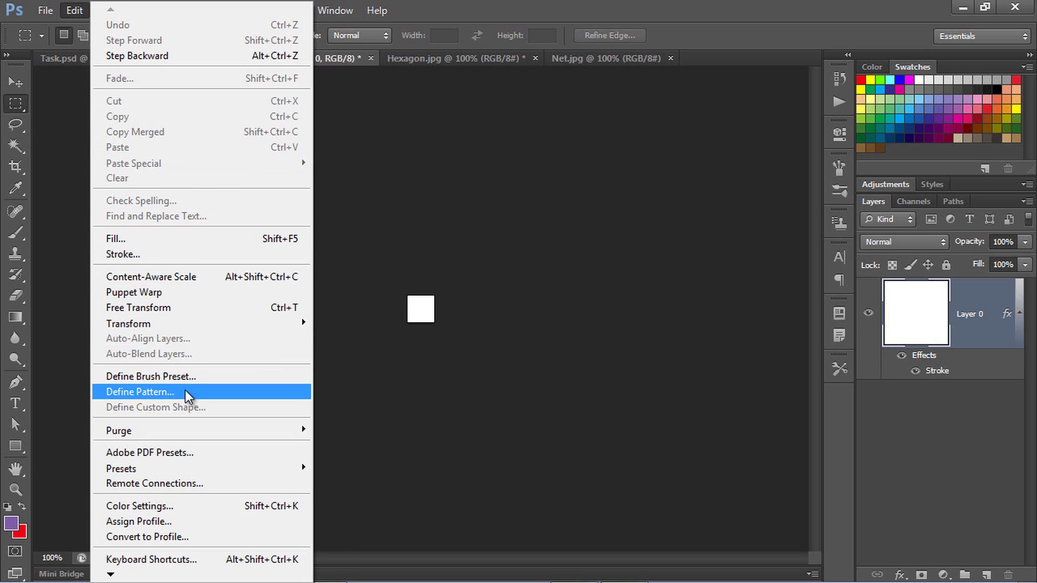
Step: Define the outlined white square as a pattern, keeping the name Pattern.psd
{"action": "left_click", "coordinate": [140, 392]}
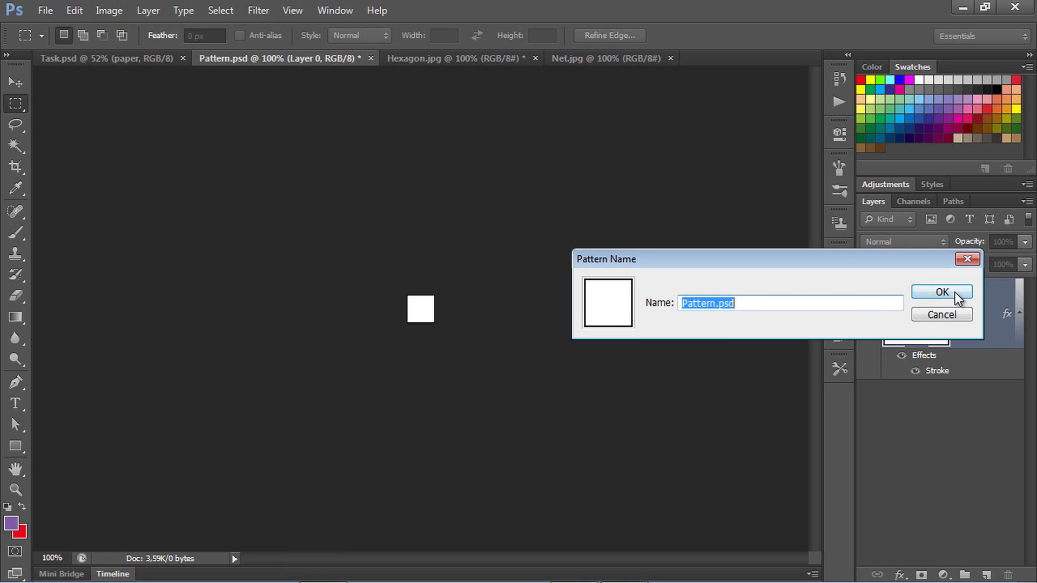
{"action": "left_click", "coordinate": [955, 293]}
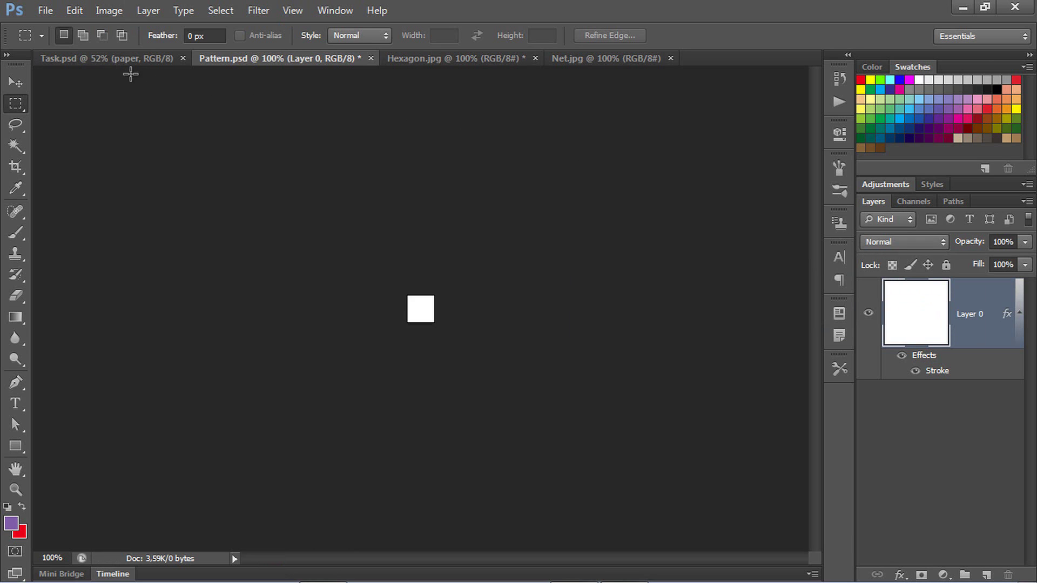
Step: Create a white A4 RGB document at 300 pixels/inch and convert its background into a regular layer named Layer 0
{"action": "left_click", "coordinate": [46, 12]}
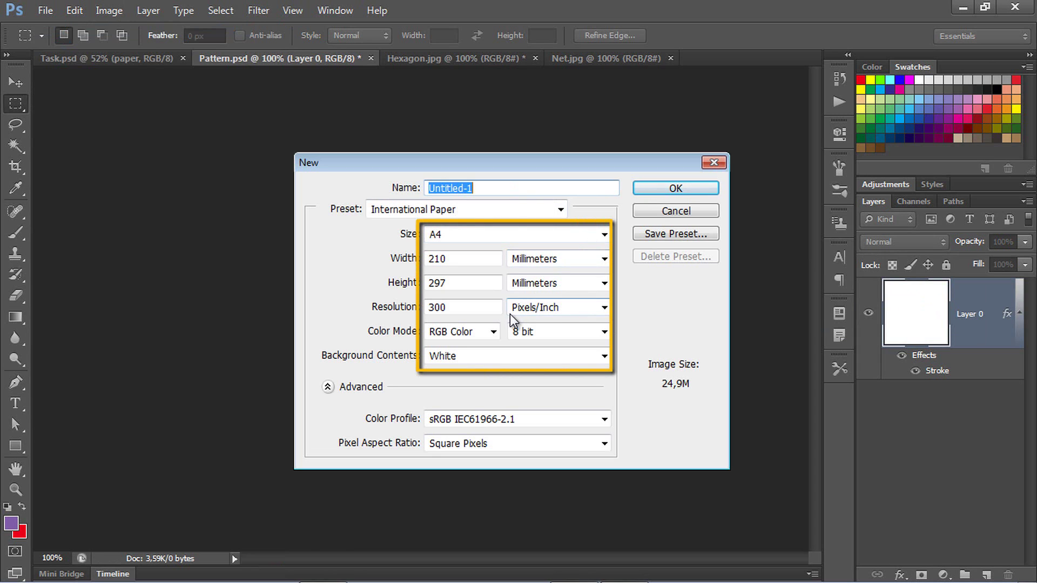
{"action": "left_click", "coordinate": [660, 190]}
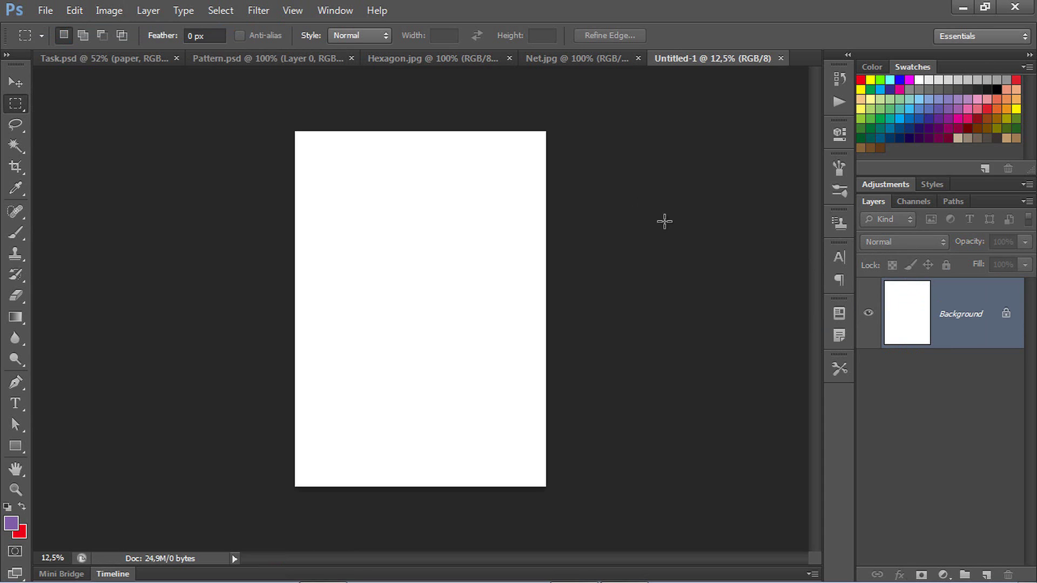
{"action": "double_click", "coordinate": [951, 318]}
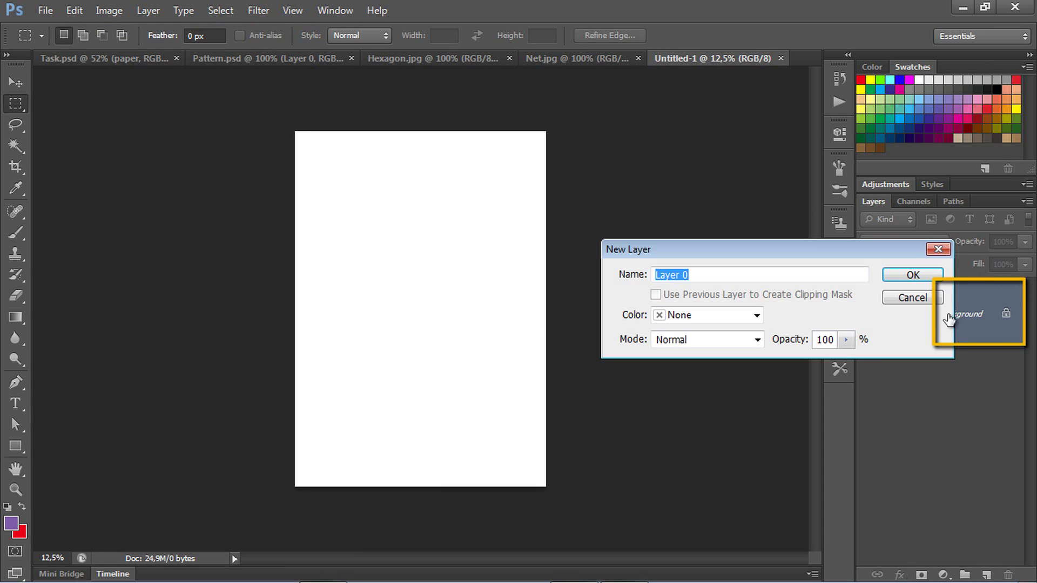
{"action": "left_click", "coordinate": [915, 275]}
Step: Add a Pattern Overlay to Layer 0 using the newly defined square pattern at 15% opacity
{"action": "left_click", "coordinate": [900, 576]}
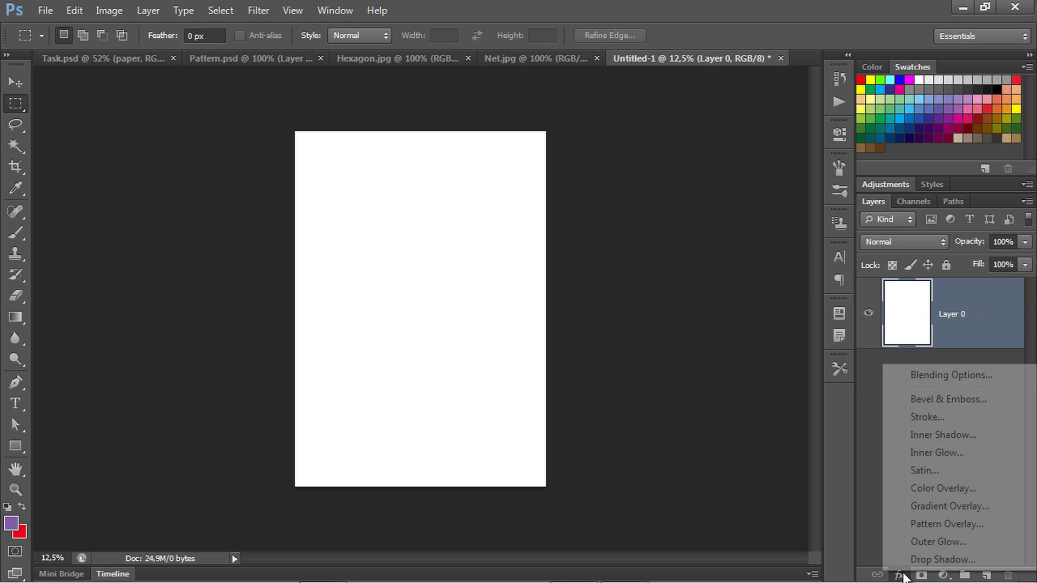
{"action": "left_click", "coordinate": [919, 525]}
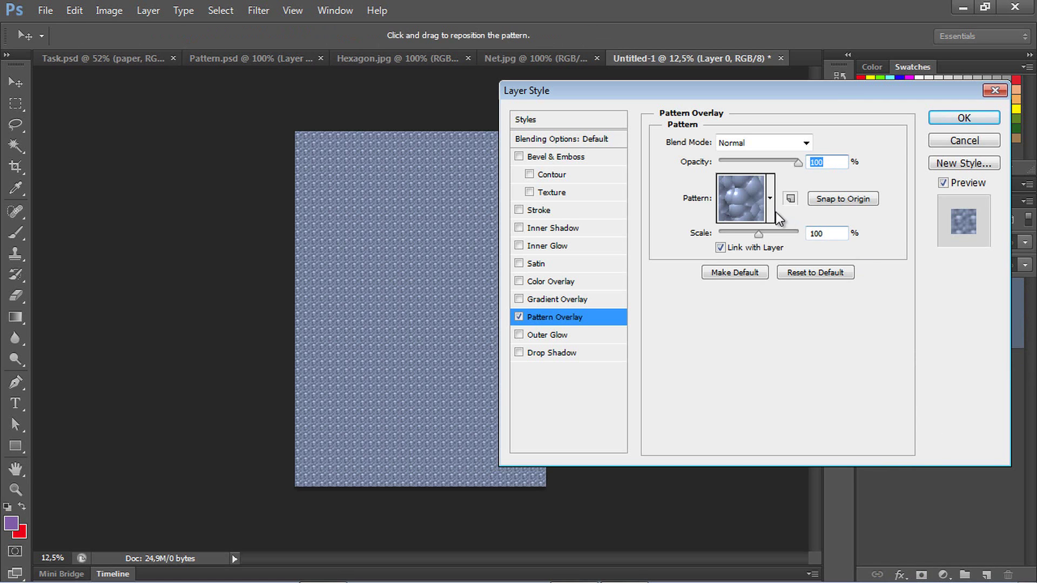
{"action": "left_click", "coordinate": [774, 212]}
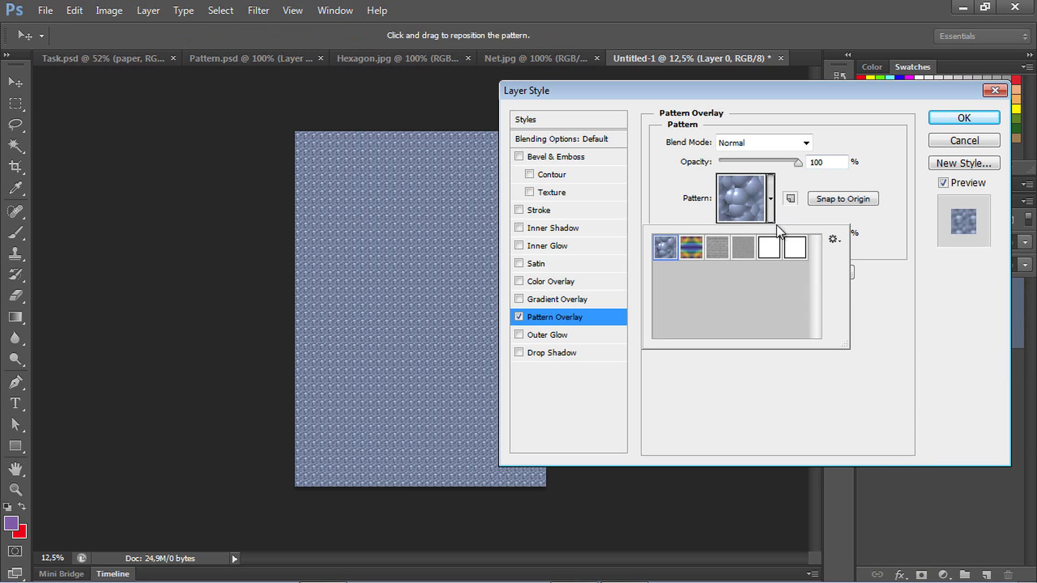
{"action": "left_click", "coordinate": [795, 249]}
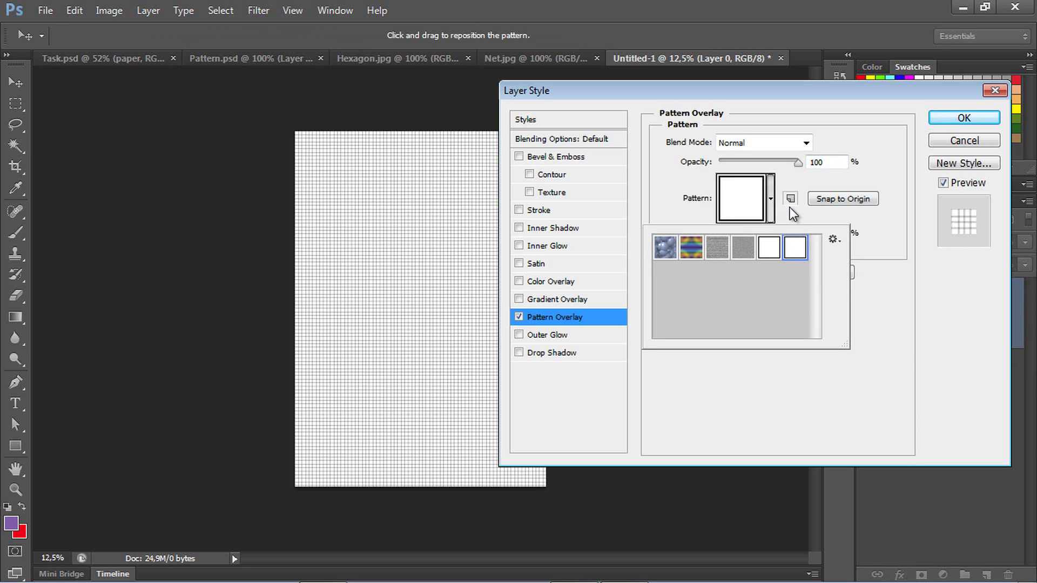
{"action": "double_click", "coordinate": [819, 163]}
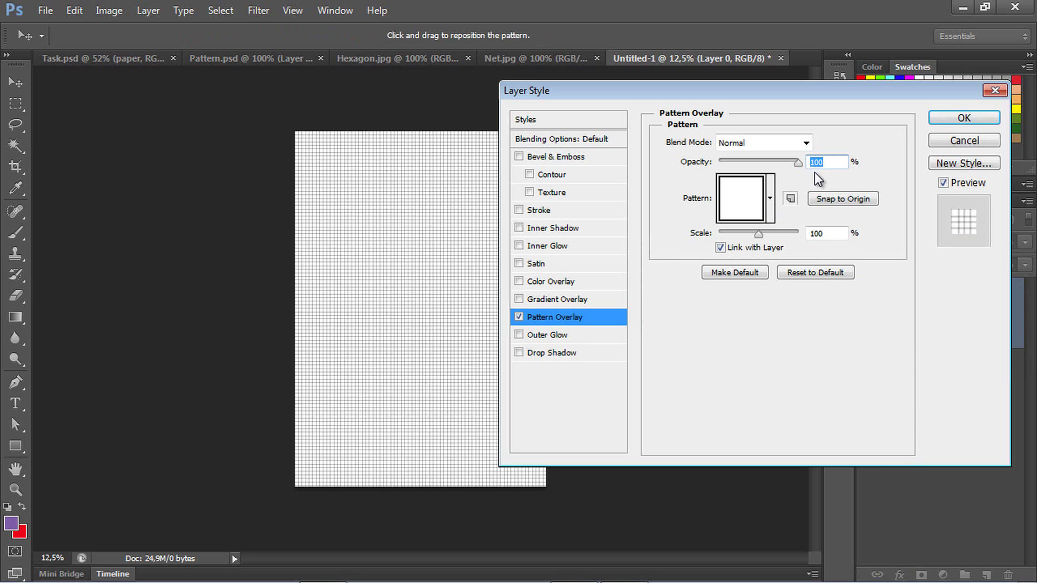
{"action": "type", "text": "15"}
{"action": "left_click", "coordinate": [960, 124]}
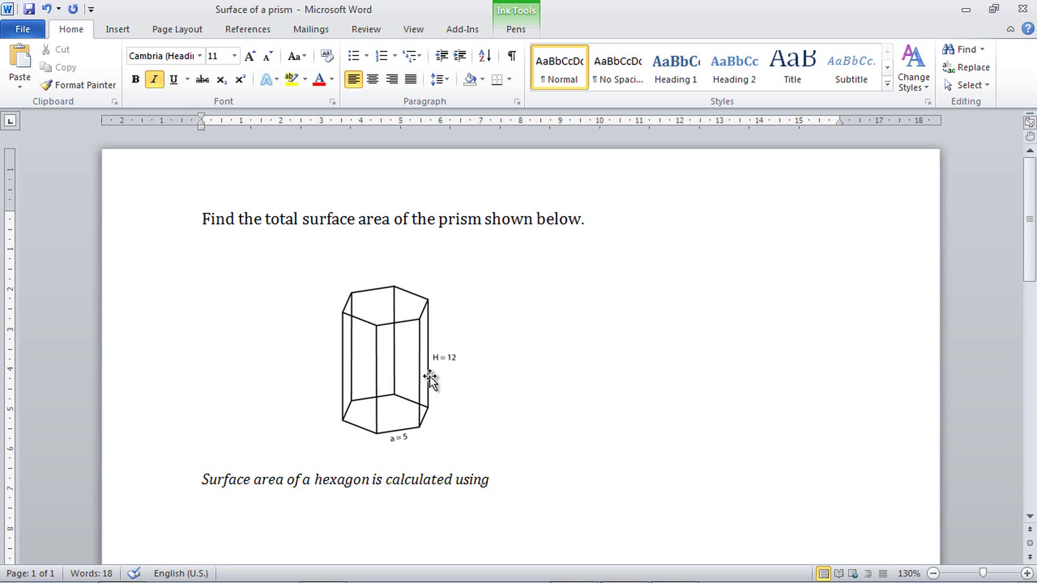
Step: Switch to the Word document and insert the saved equation P_B = (3√3)/2 a² at the end of the hexagon sentence
{"action": "left_click", "coordinate": [118, 30]}
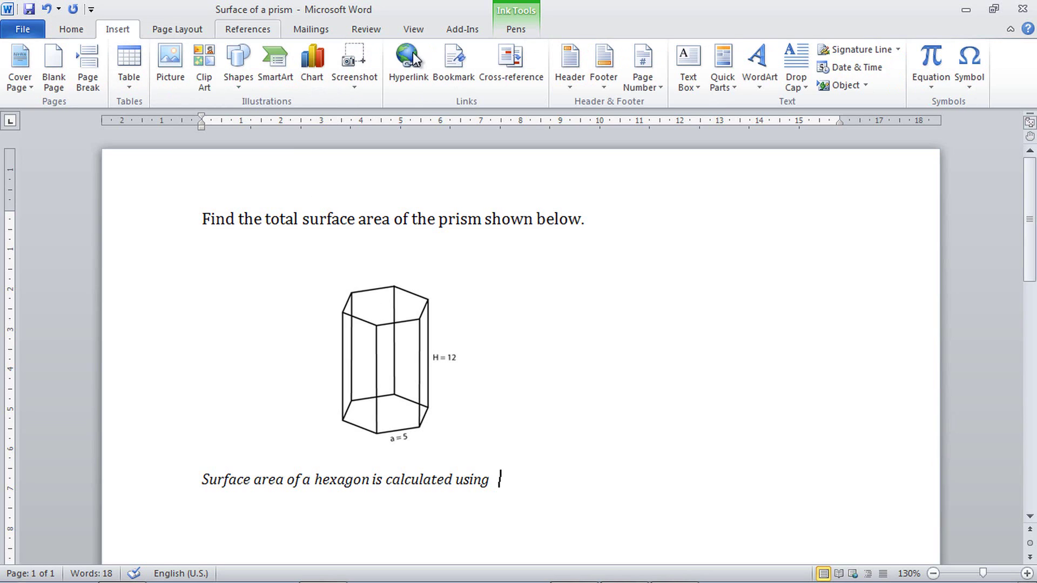
{"action": "left_click", "coordinate": [924, 61]}
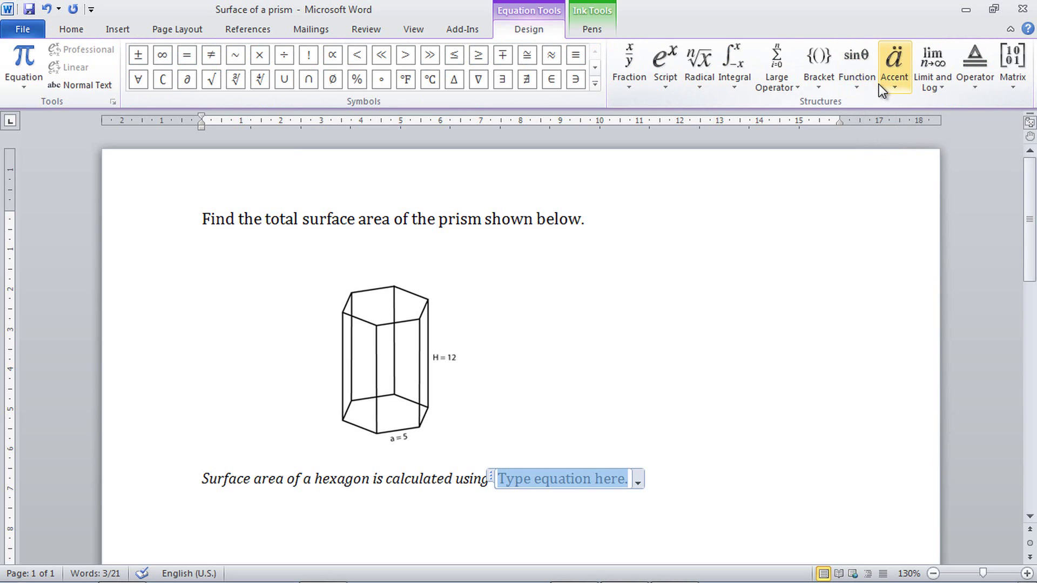
{"action": "left_click", "coordinate": [25, 88]}
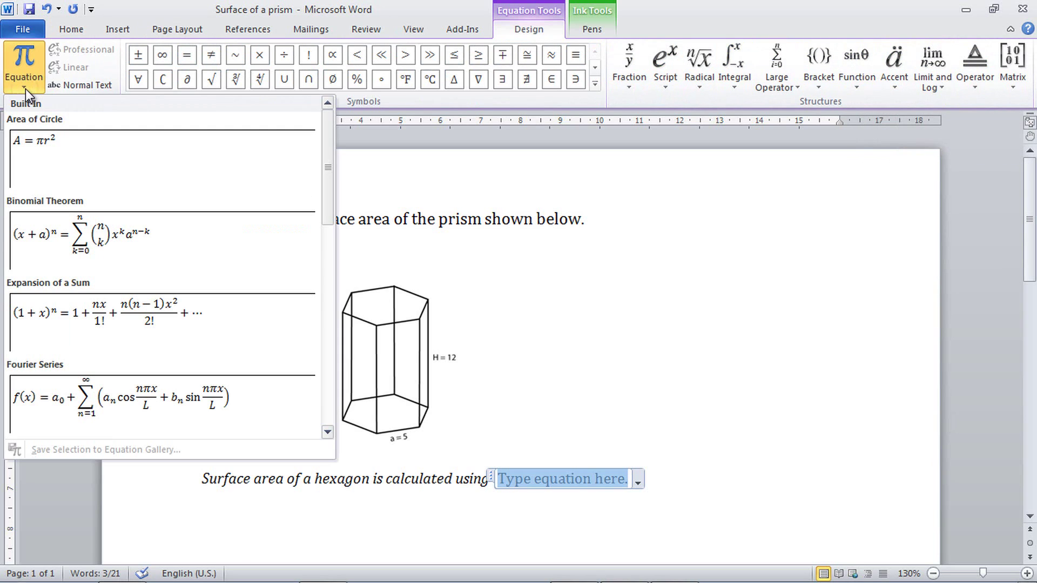
{"action": "left_click_drag", "start_coordinate": [328, 160], "coordinate": [257, 349]}
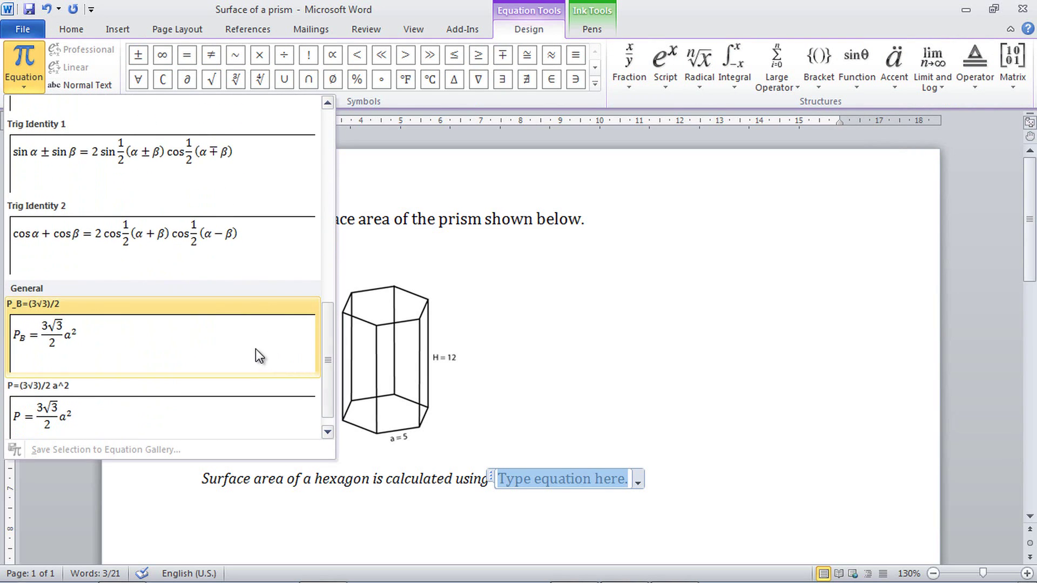
{"action": "left_click", "coordinate": [252, 348]}
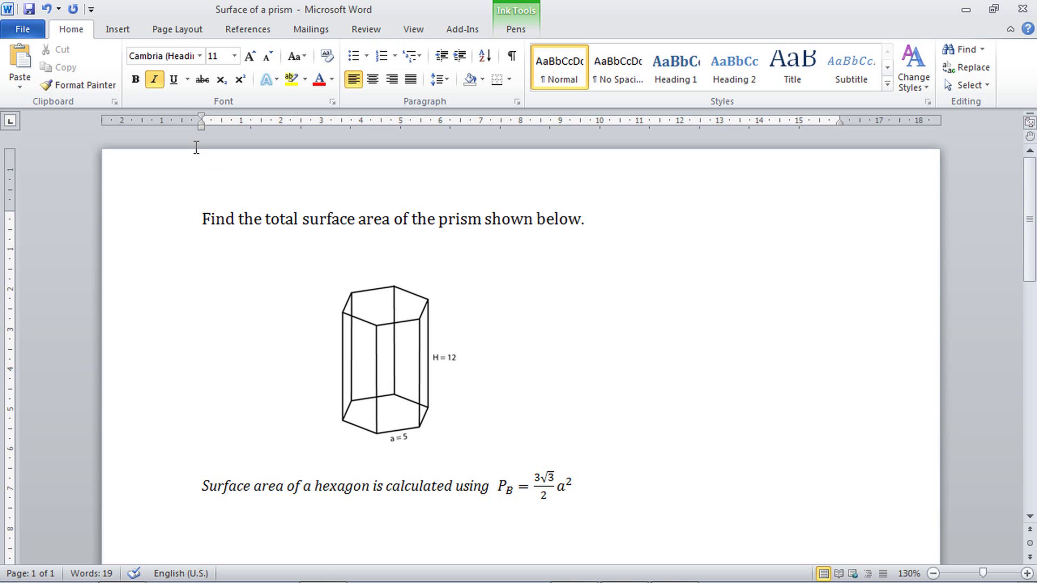
Step: Publish the Word document as a PDF named Surface of a prism in the Challenge folder
{"action": "left_click", "coordinate": [29, 30]}
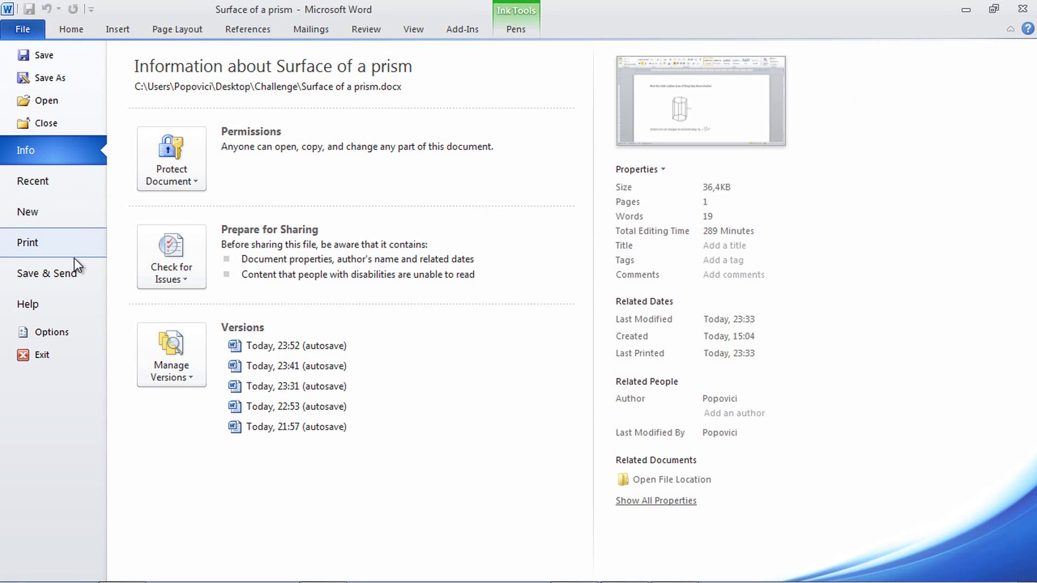
{"action": "left_click", "coordinate": [68, 276]}
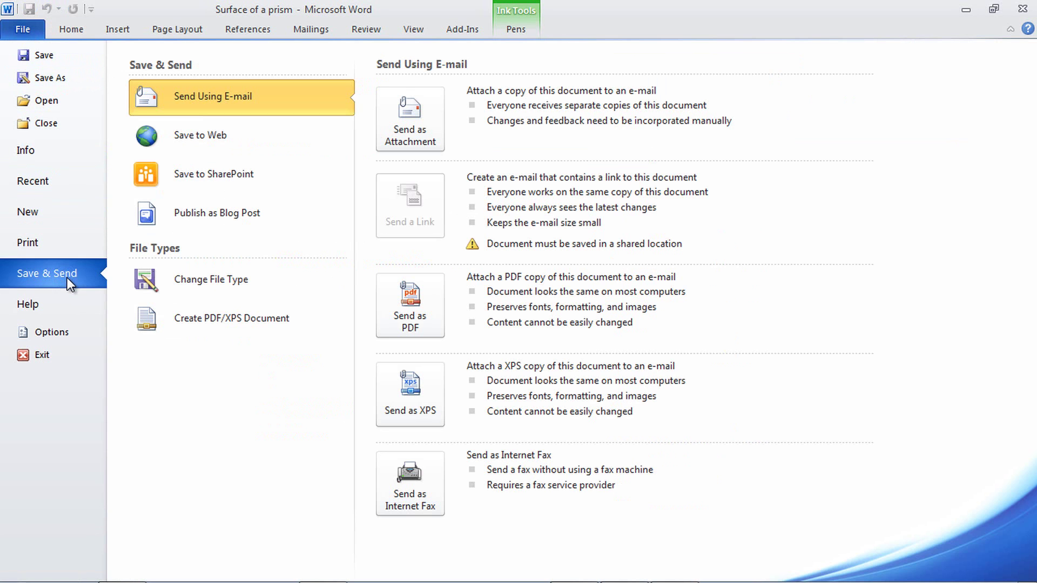
{"action": "left_click", "coordinate": [234, 327]}
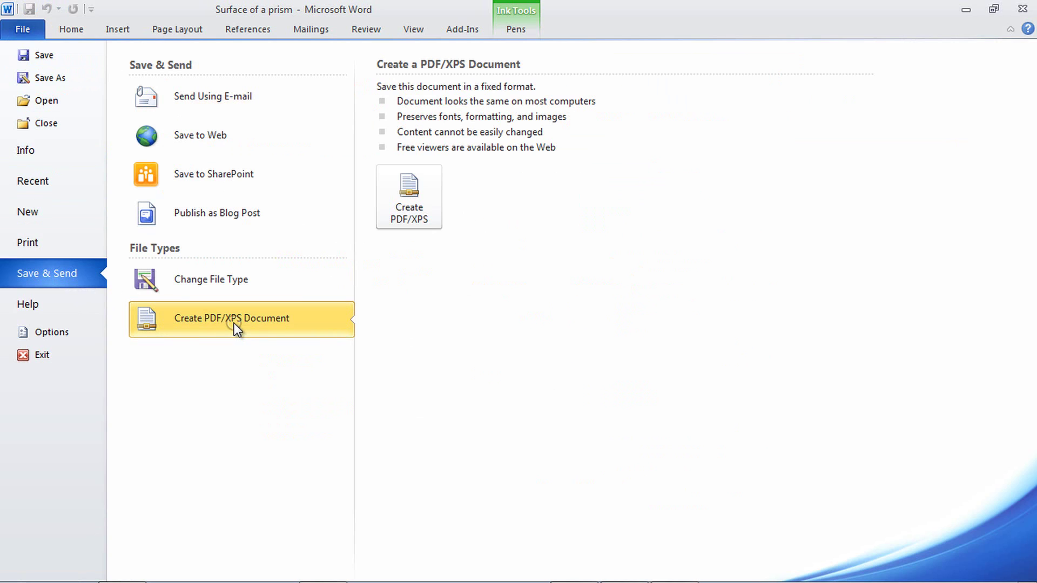
{"action": "left_click", "coordinate": [419, 209]}
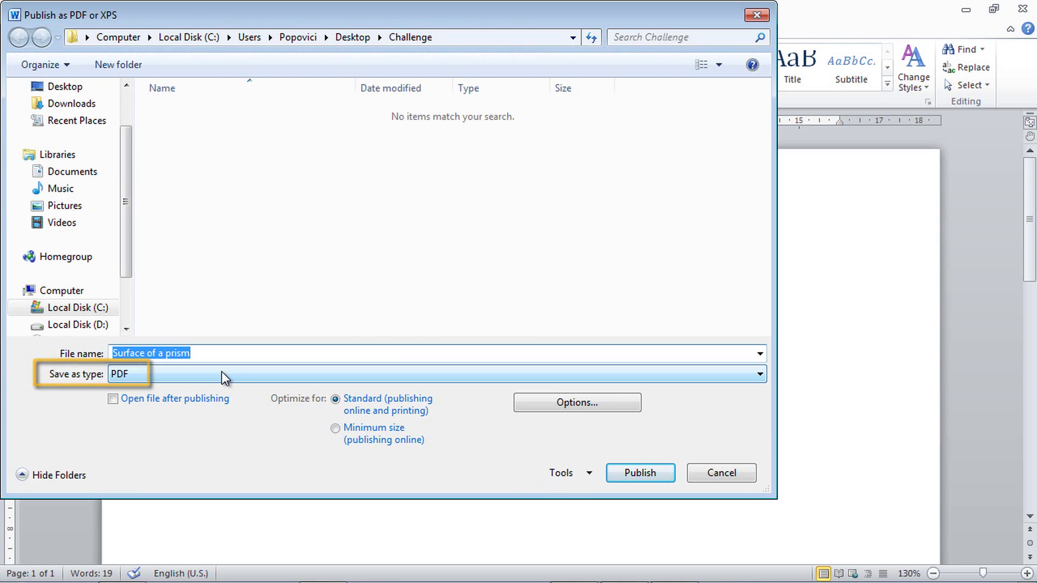
{"action": "left_click", "coordinate": [633, 481]}
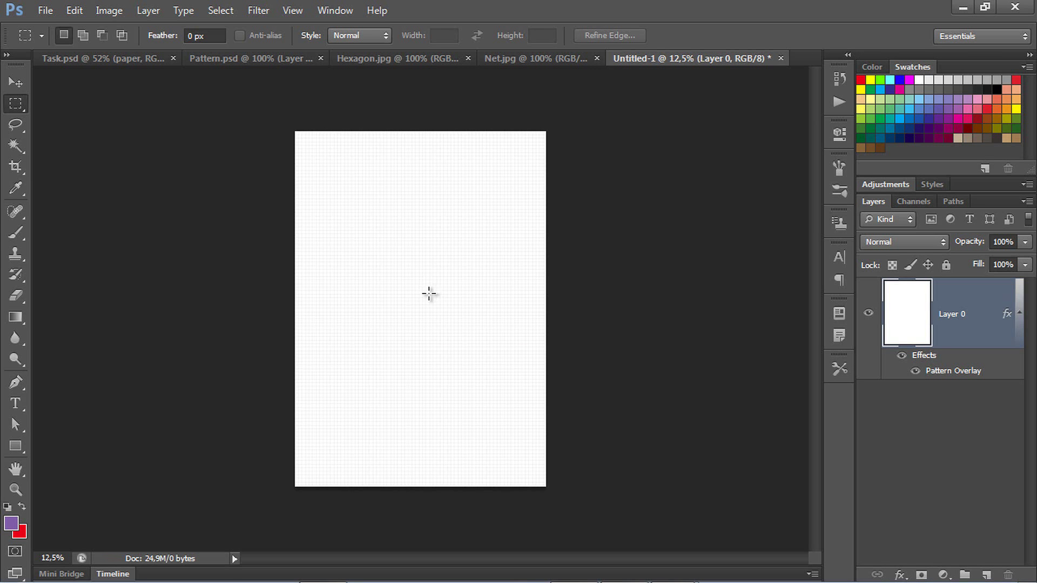
Step: Switch to Photoshop and open the Surface of a prism PDF, cropped to Media Box at 300 pixels/inch in RGB Color
{"action": "left_click", "coordinate": [47, 10]}
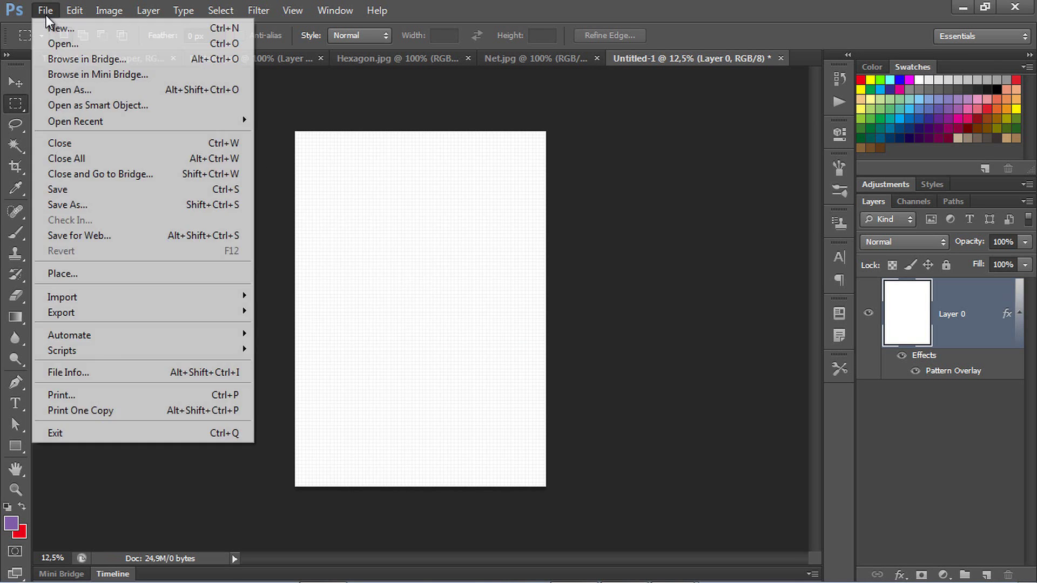
{"action": "left_click", "coordinate": [56, 43]}
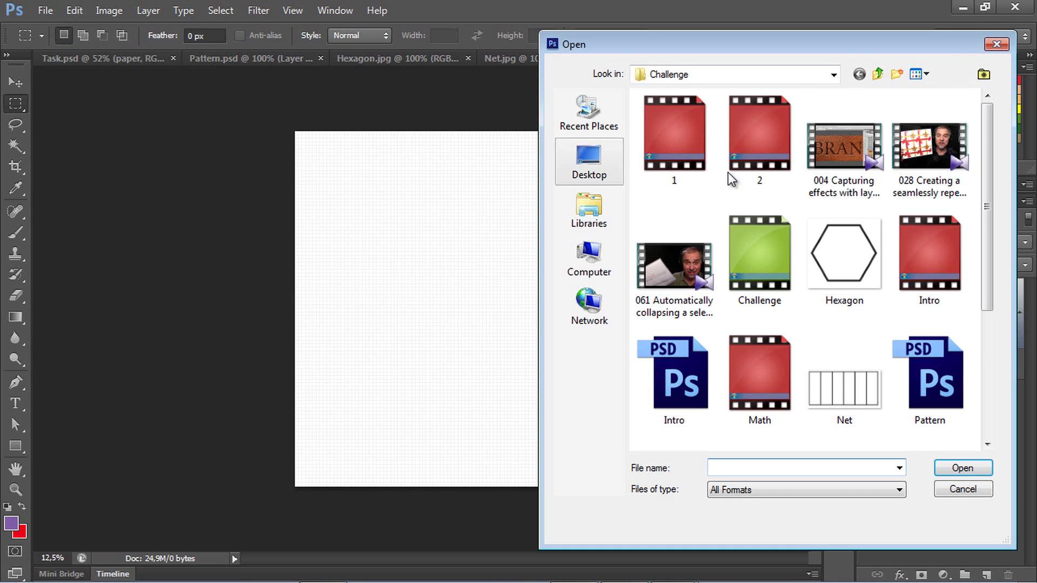
{"action": "left_click_drag", "start_coordinate": [987, 238], "coordinate": [977, 342]}
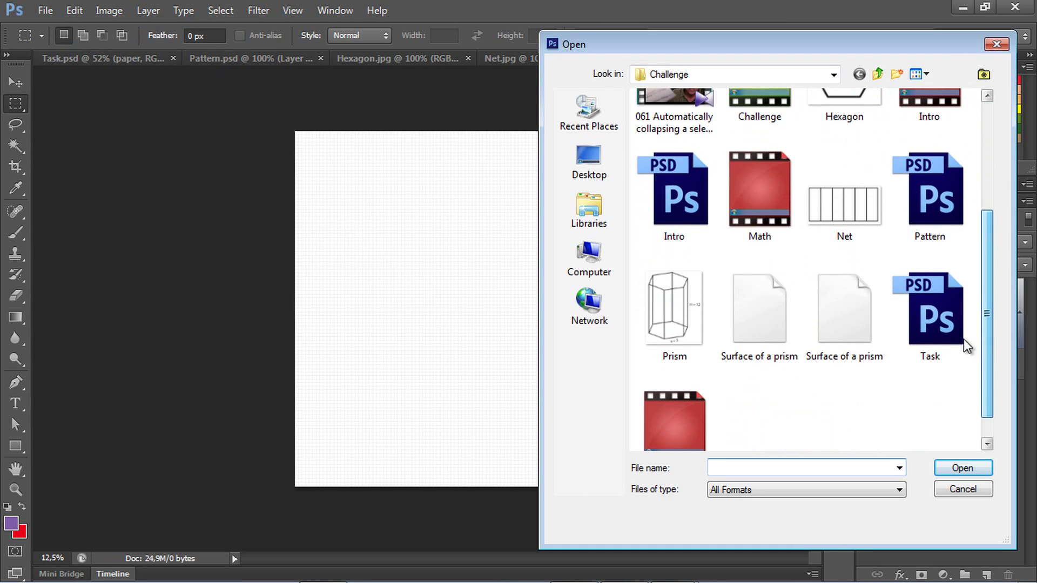
{"action": "left_click", "coordinate": [864, 318]}
{"action": "left_click", "coordinate": [962, 468]}
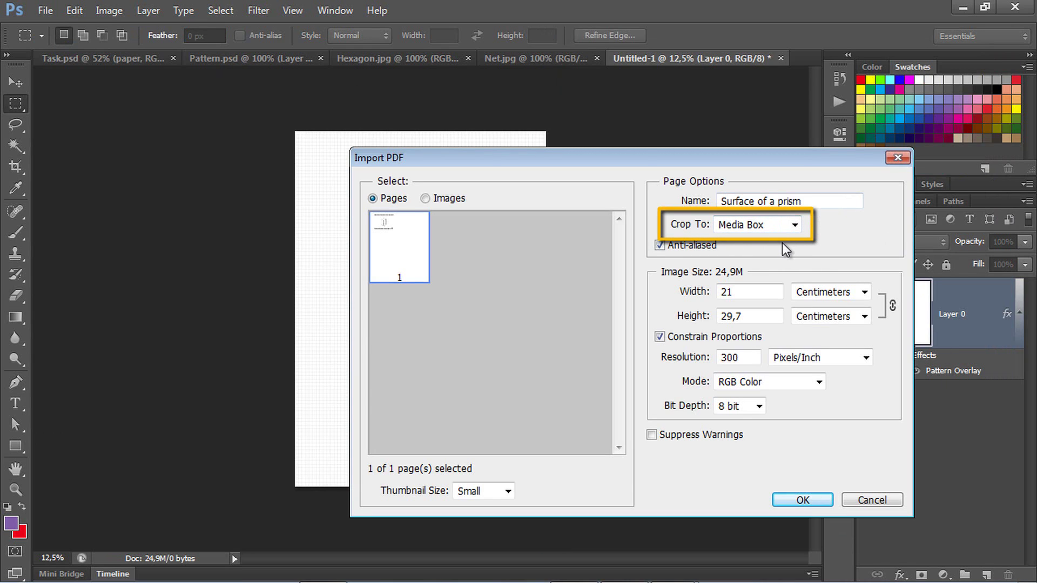
{"action": "left_click", "coordinate": [803, 500]}
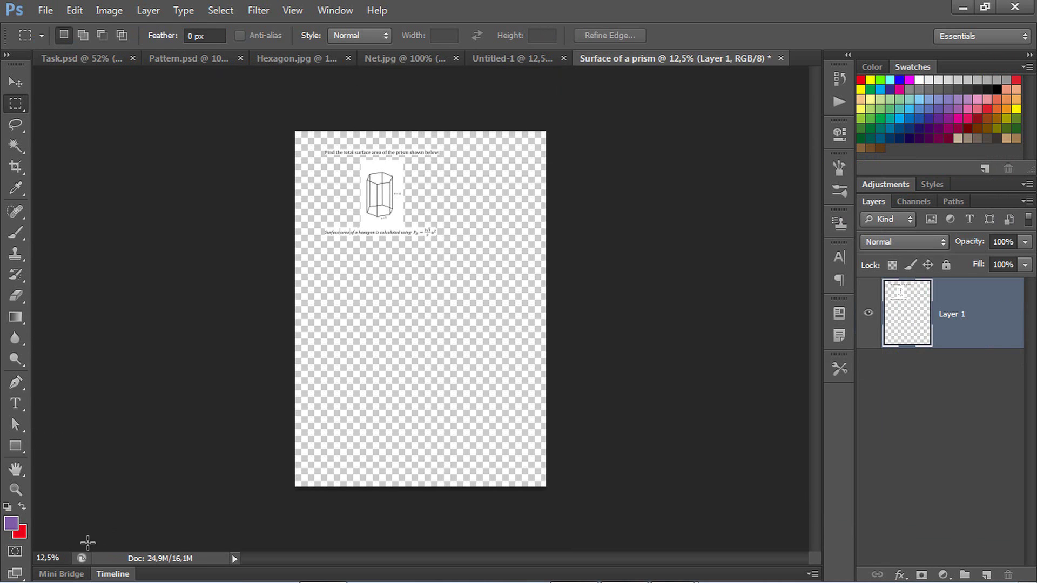
Step: Copy a rectangular marquee selection enclosing the task text, prism drawing and formula, working at 38% zoom
{"action": "left_click", "coordinate": [66, 558]}
{"action": "double_click", "coordinate": [65, 558]}
{"action": "type", "text": "38"}
{"action": "key", "text": "Return"}
{"action": "left_click_drag", "start_coordinate": [816, 299], "coordinate": [816, 222]}
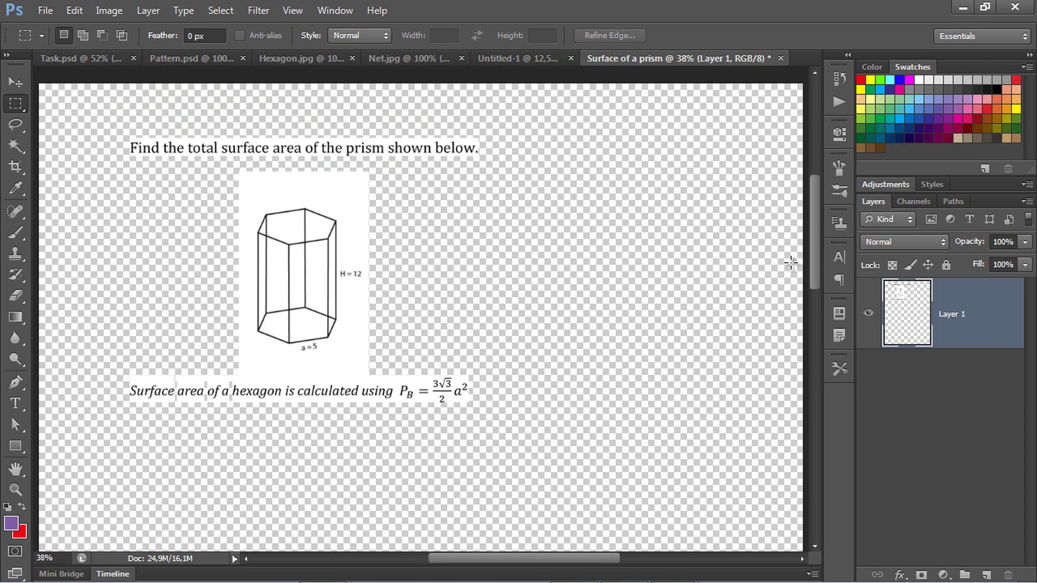
{"action": "key", "text": "m"}
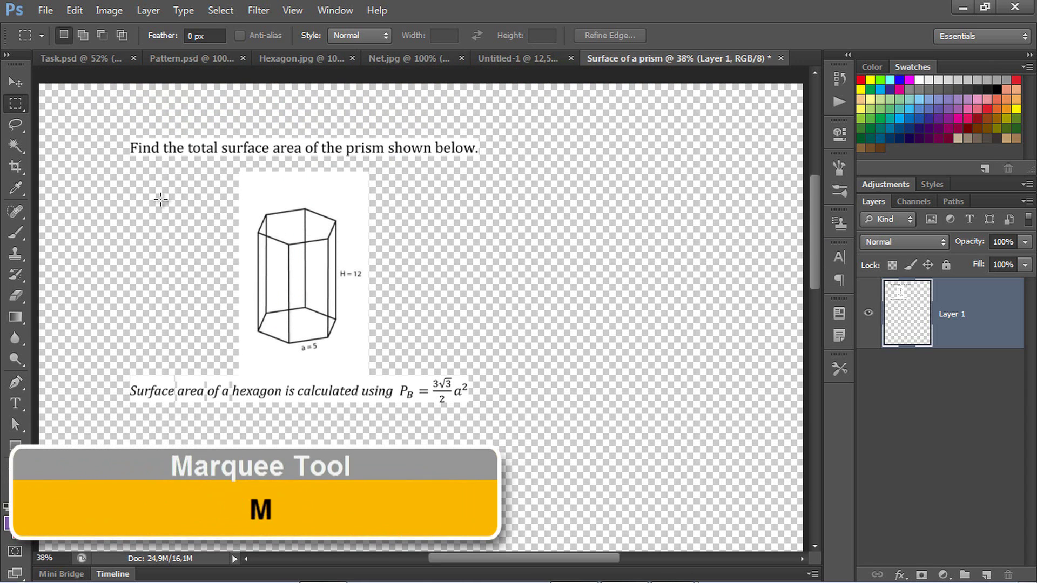
{"action": "left_click_drag", "start_coordinate": [97, 120], "coordinate": [525, 426]}
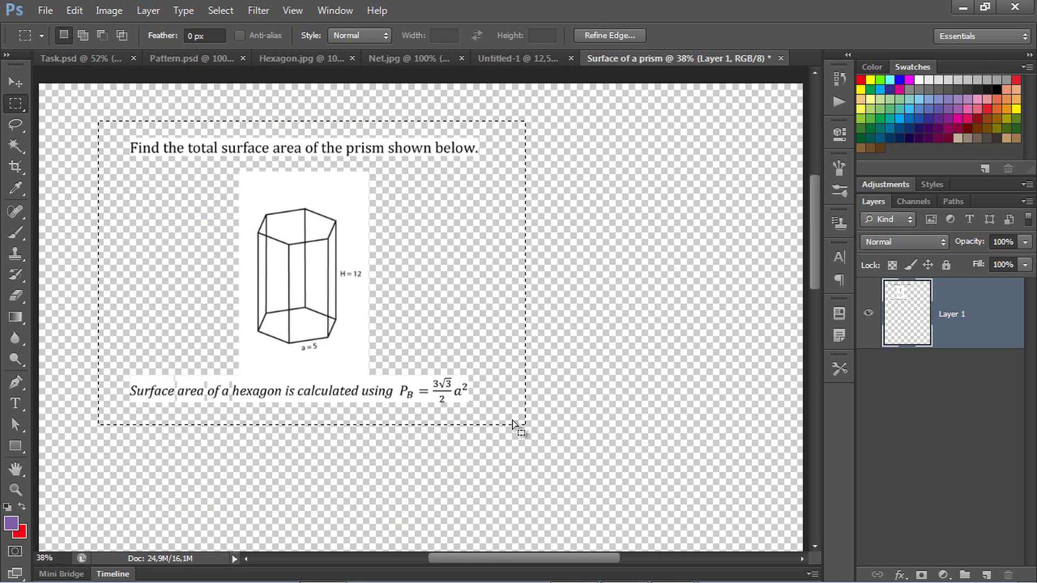
Step: Paste the copied task onto a new layer in the Untitled-1 grid document and move it to the page's upper-left area
{"action": "left_click", "coordinate": [534, 60]}
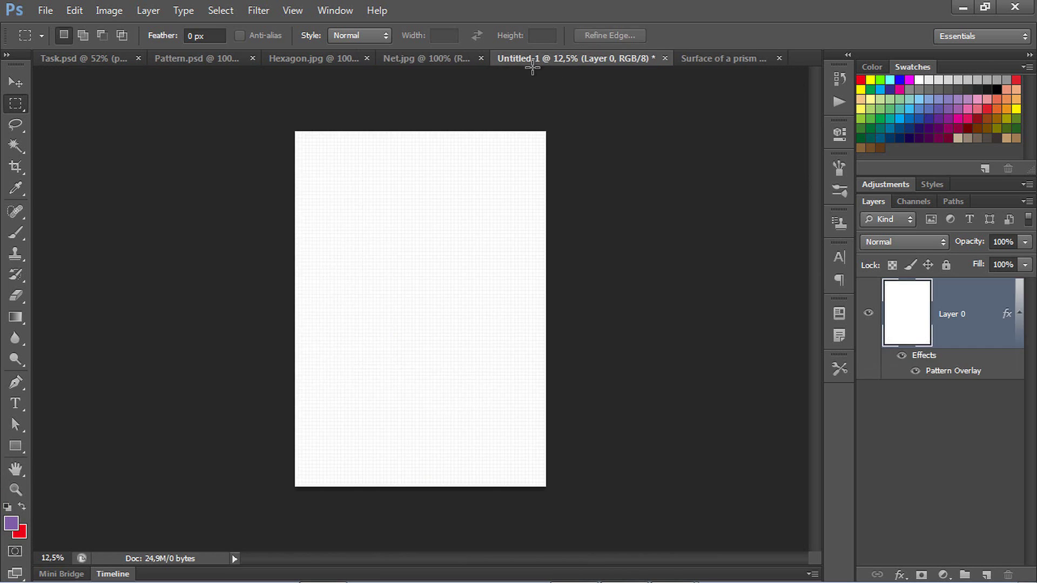
{"action": "left_click", "coordinate": [986, 576]}
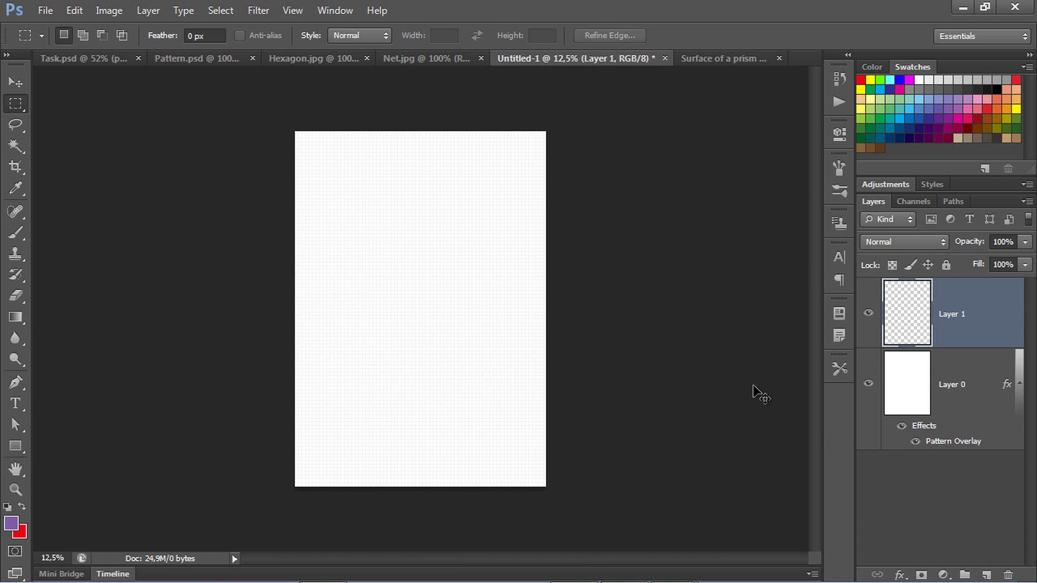
{"action": "key", "text": "ctrl+v"}
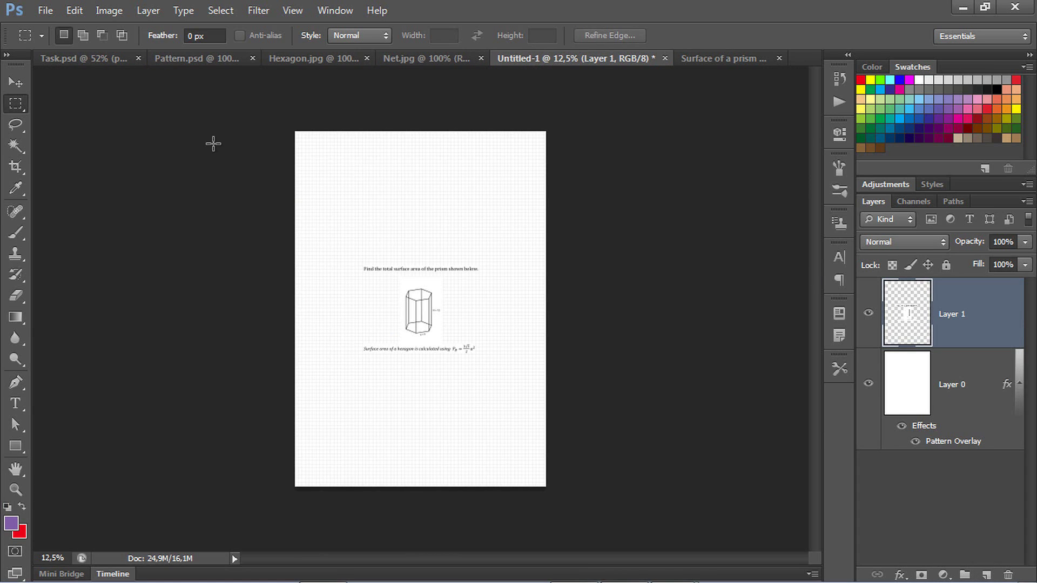
{"action": "left_click", "coordinate": [17, 85]}
{"action": "left_click_drag", "start_coordinate": [437, 310], "coordinate": [380, 194]}
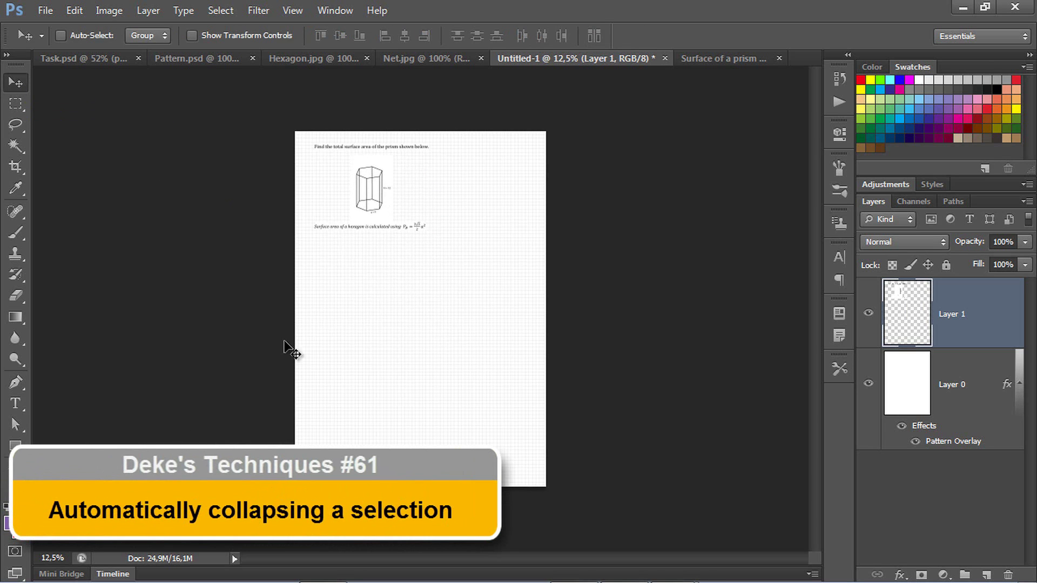
Step: Enlarge the grid page to 38% and examine the pasted prism task near its top edge
{"action": "left_click", "coordinate": [37, 558]}
{"action": "type", "text": "38"}
{"action": "key", "text": "Return"}
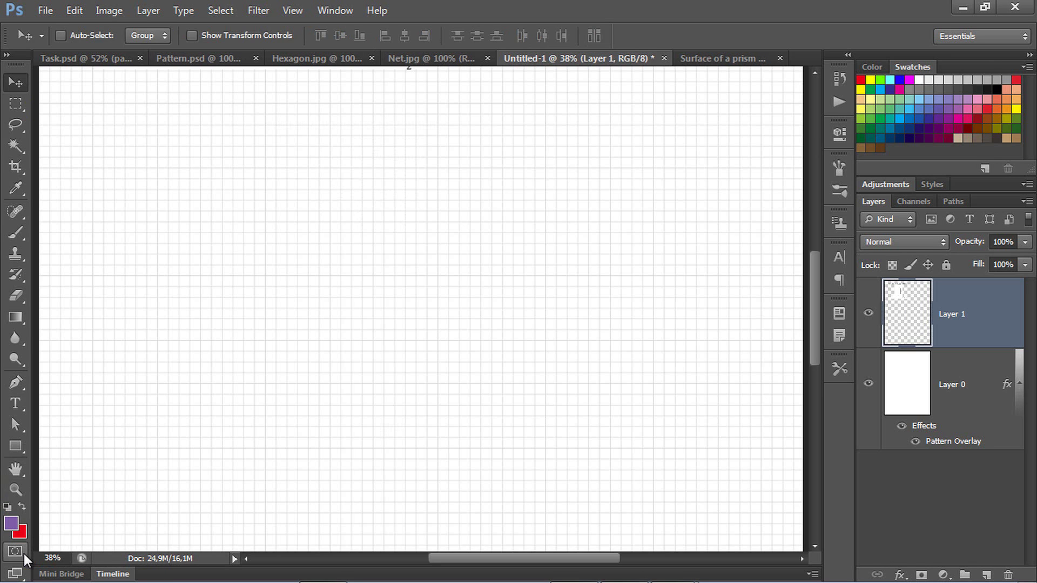
{"action": "left_click_drag", "start_coordinate": [816, 280], "coordinate": [820, 195]}
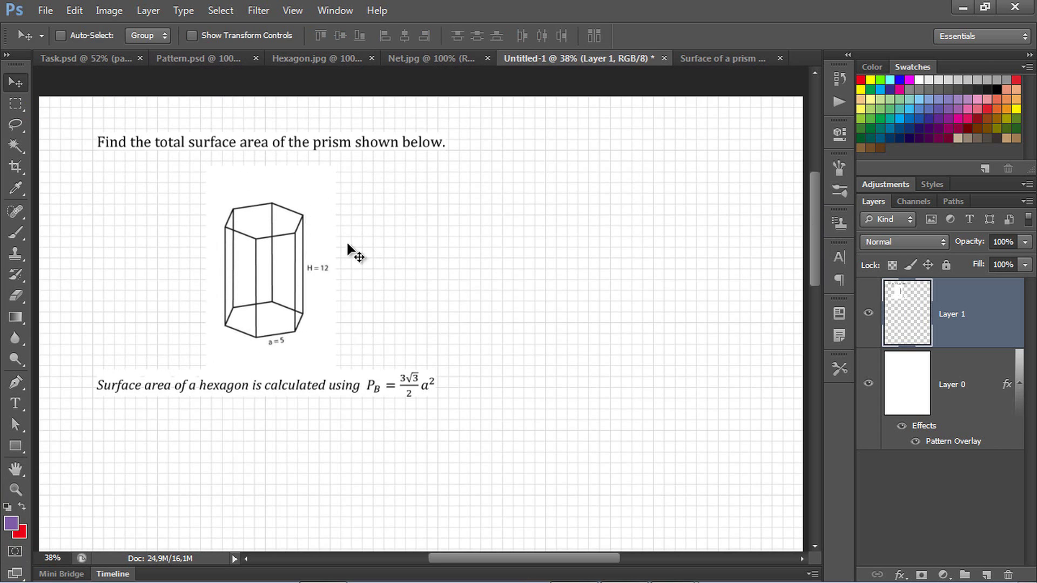
Step: Set the blending mode of Layer 1 with the pasted prism task to Multiply
{"action": "left_click", "coordinate": [942, 243]}
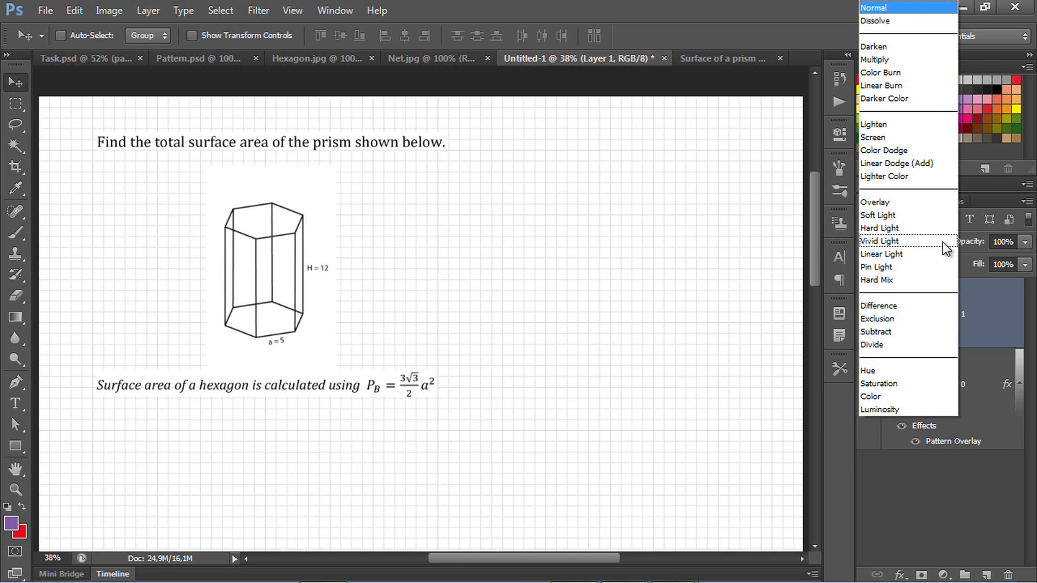
{"action": "left_click", "coordinate": [936, 60]}
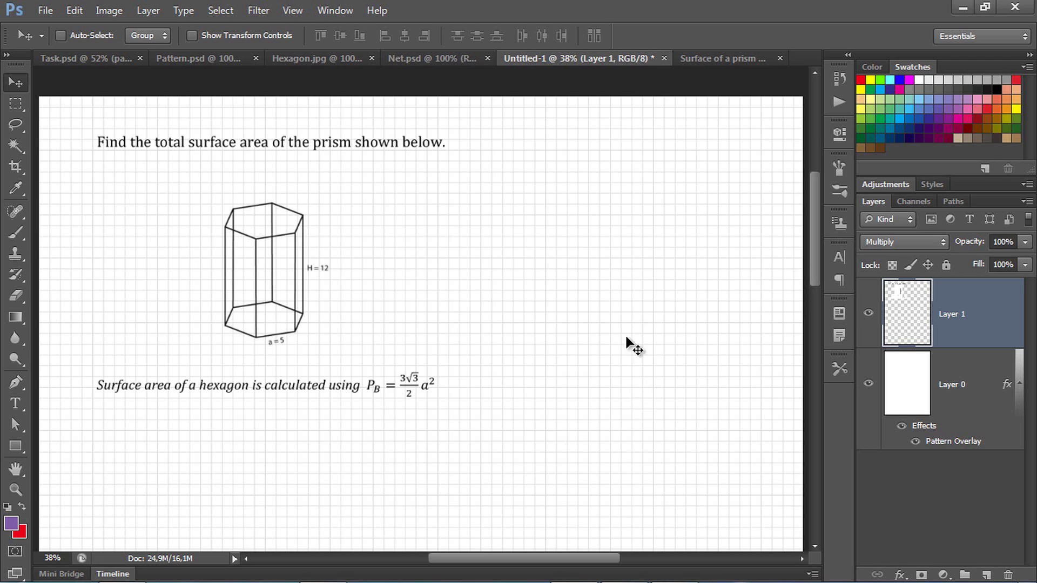
Step: Copy the Prism Net group from Net.psd into the Untitled-1 document and position it beside the prism drawing
{"action": "left_click", "coordinate": [433, 57]}
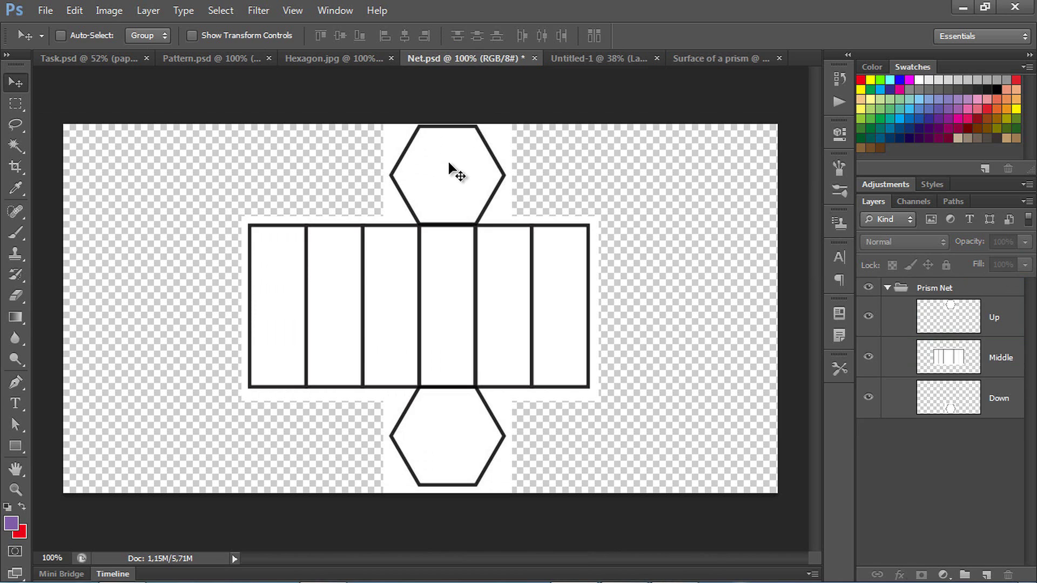
{"action": "left_click", "coordinate": [937, 327]}
{"action": "left_click", "coordinate": [932, 361]}
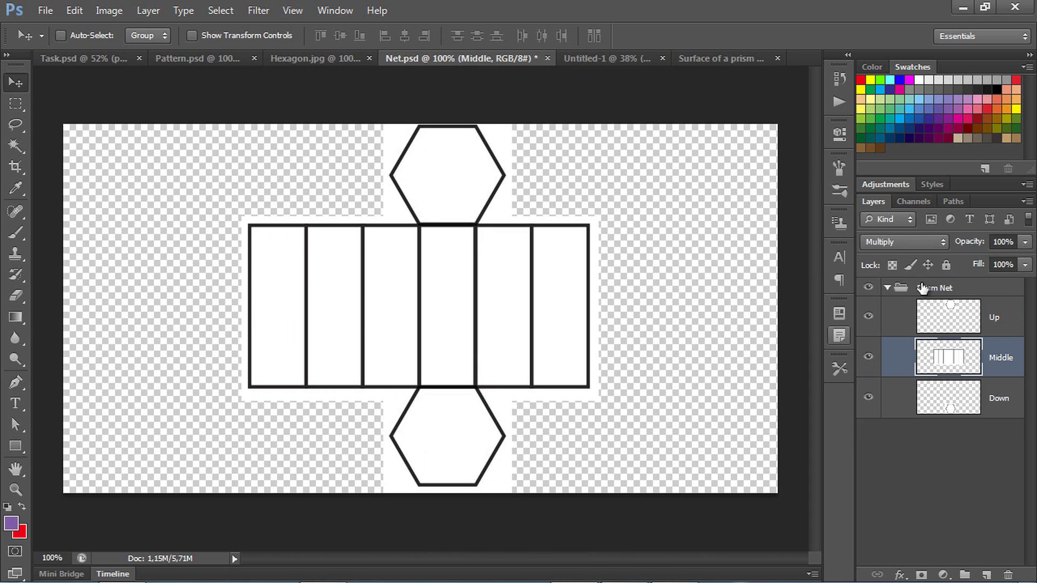
{"action": "left_click", "coordinate": [904, 289]}
{"action": "left_click_drag", "start_coordinate": [478, 274], "coordinate": [572, 155]}
{"action": "left_click_drag", "start_coordinate": [464, 270], "coordinate": [460, 272]}
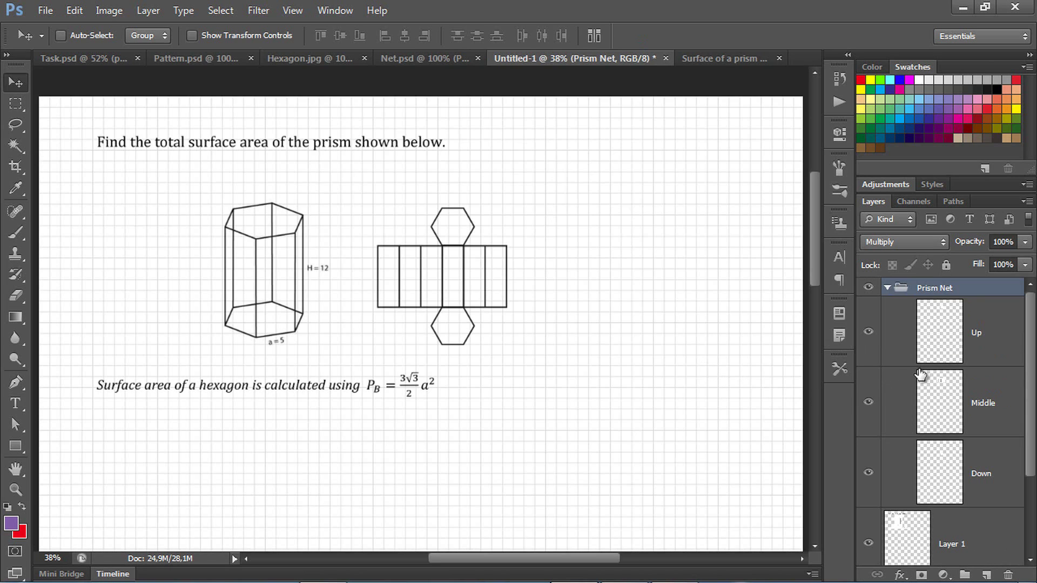
Step: Hide the Down, Middle and Up layers of the Prism Net group and save this state as a new layer comp
{"action": "left_click", "coordinate": [868, 473]}
{"action": "left_click", "coordinate": [869, 405]}
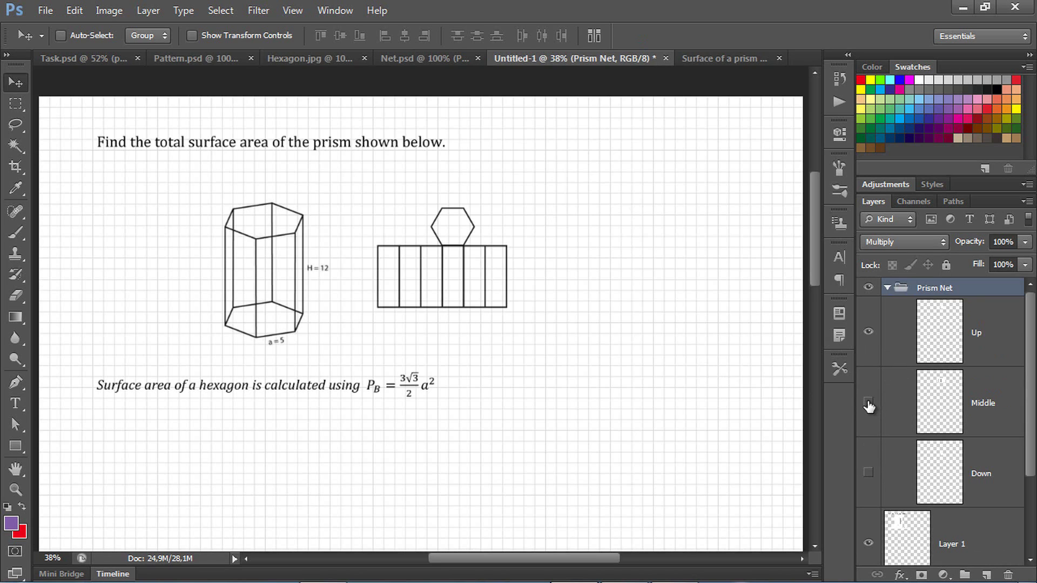
{"action": "left_click", "coordinate": [868, 332]}
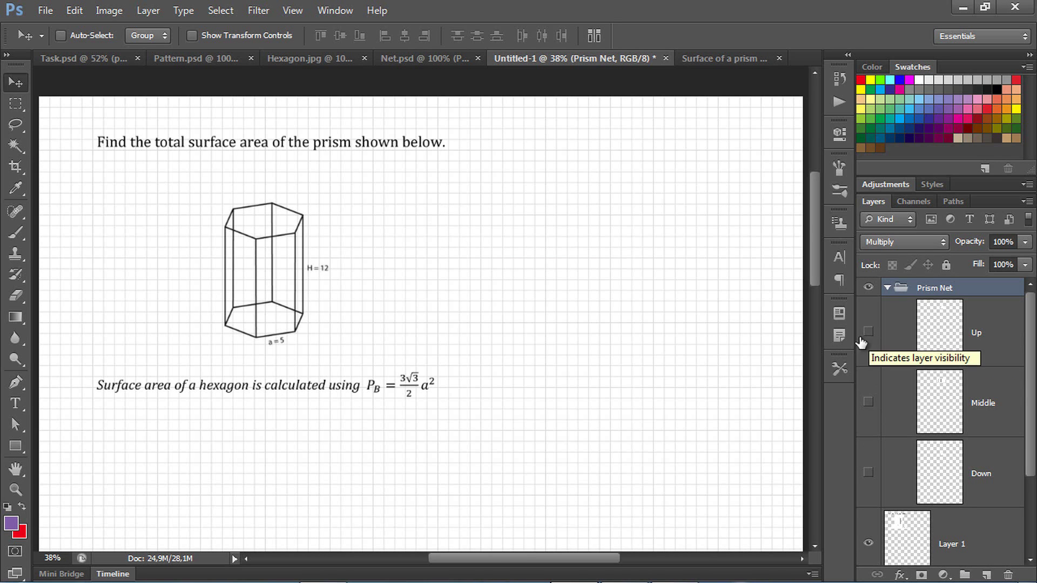
{"action": "left_click", "coordinate": [346, 13]}
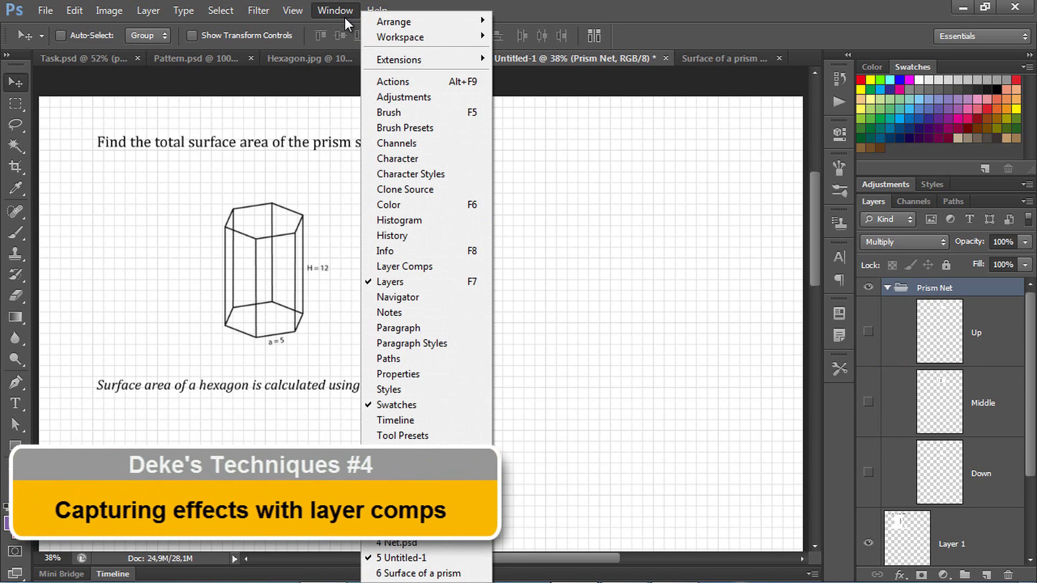
{"action": "left_click", "coordinate": [419, 266]}
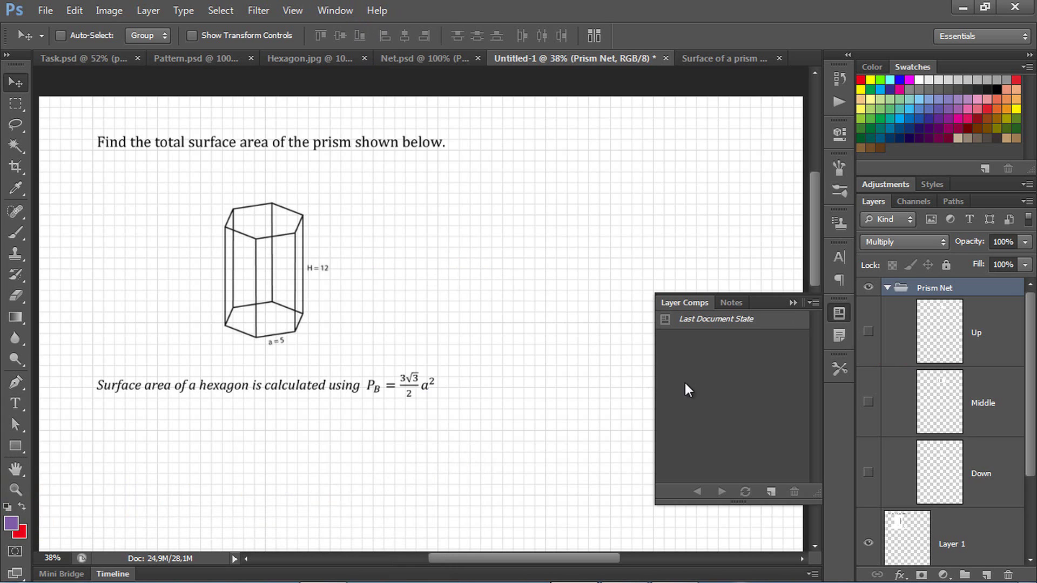
{"action": "left_click", "coordinate": [773, 496]}
{"action": "left_click", "coordinate": [924, 258]}
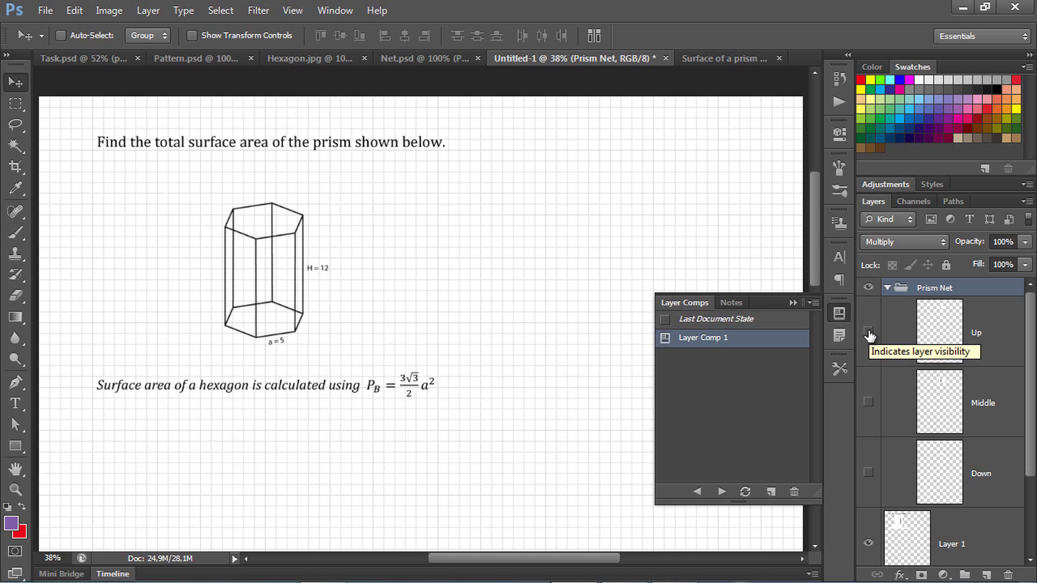
Step: Show the Up layer and save a second layer comp that captures Visibility, Position and Appearance
{"action": "left_click", "coordinate": [869, 334]}
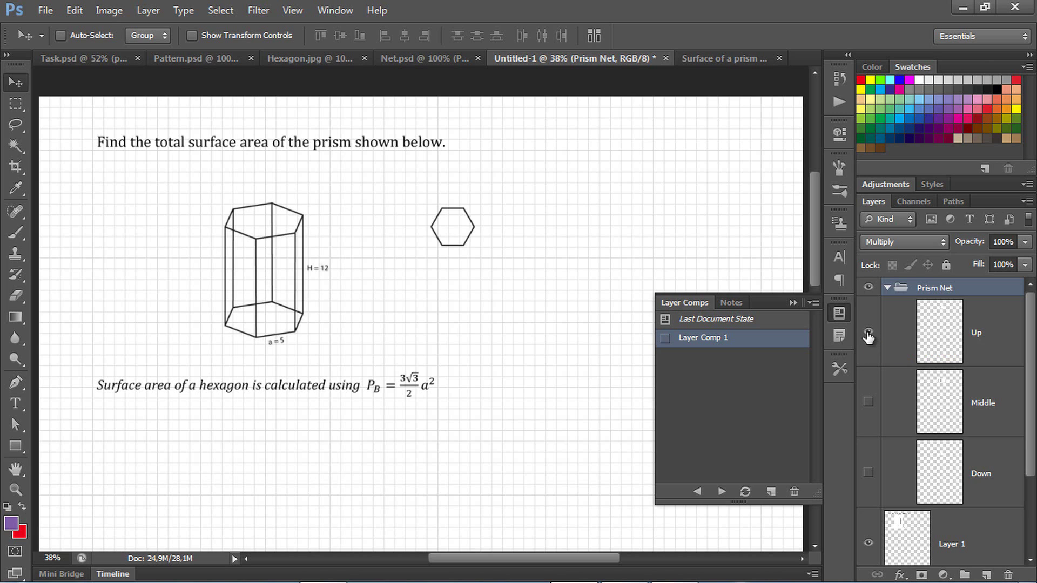
{"action": "left_click", "coordinate": [772, 492]}
{"action": "left_click", "coordinate": [773, 492]}
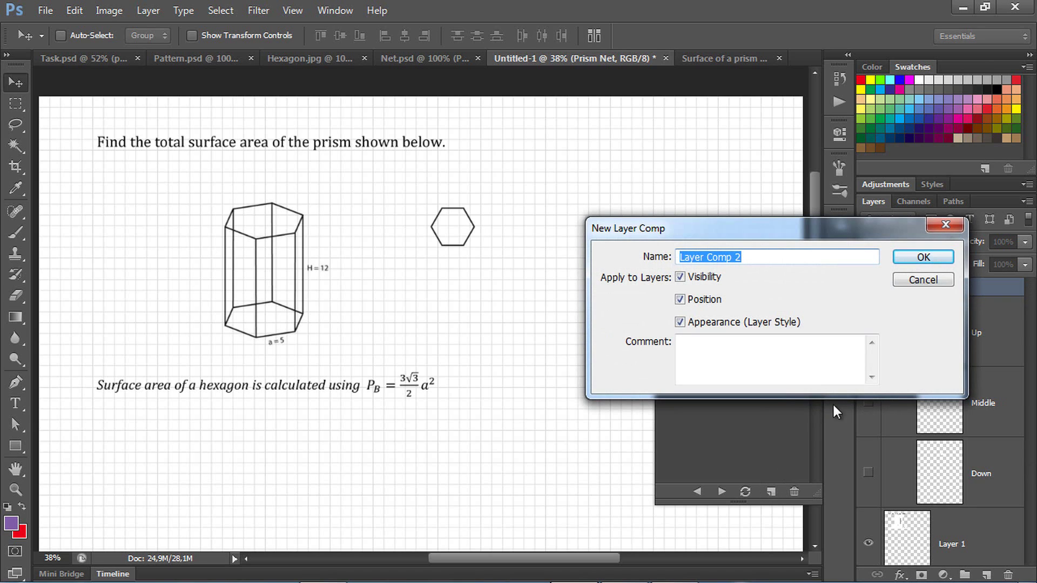
{"action": "left_click", "coordinate": [926, 259]}
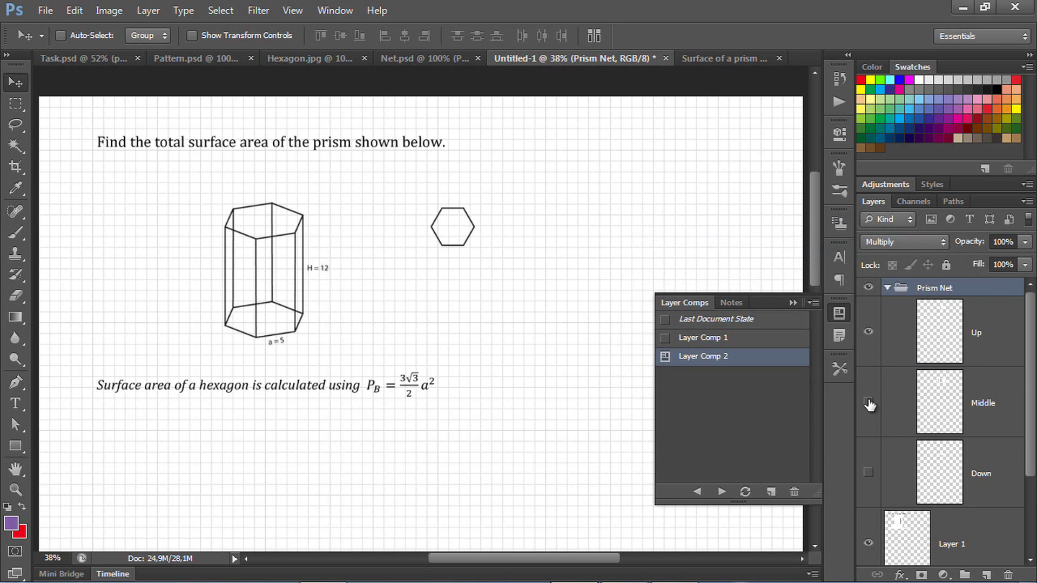
Step: Show the Down layer as well and save a third layer comp containing both hexagons
{"action": "left_click", "coordinate": [869, 473]}
{"action": "left_click", "coordinate": [770, 492]}
{"action": "left_click", "coordinate": [931, 260]}
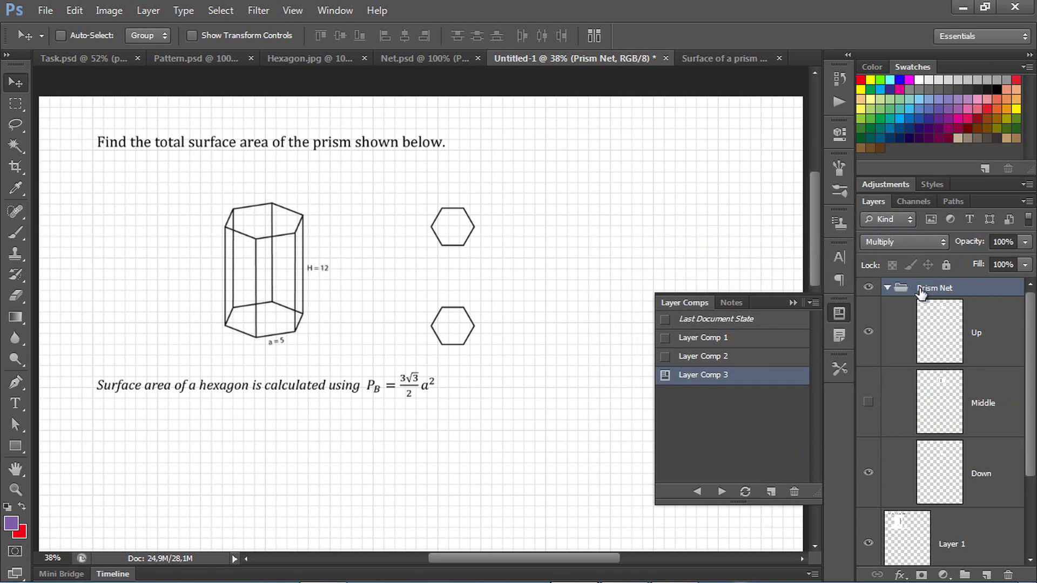
Step: Show the Middle layer and save a fourth layer comp with the complete prism net
{"action": "left_click", "coordinate": [868, 404]}
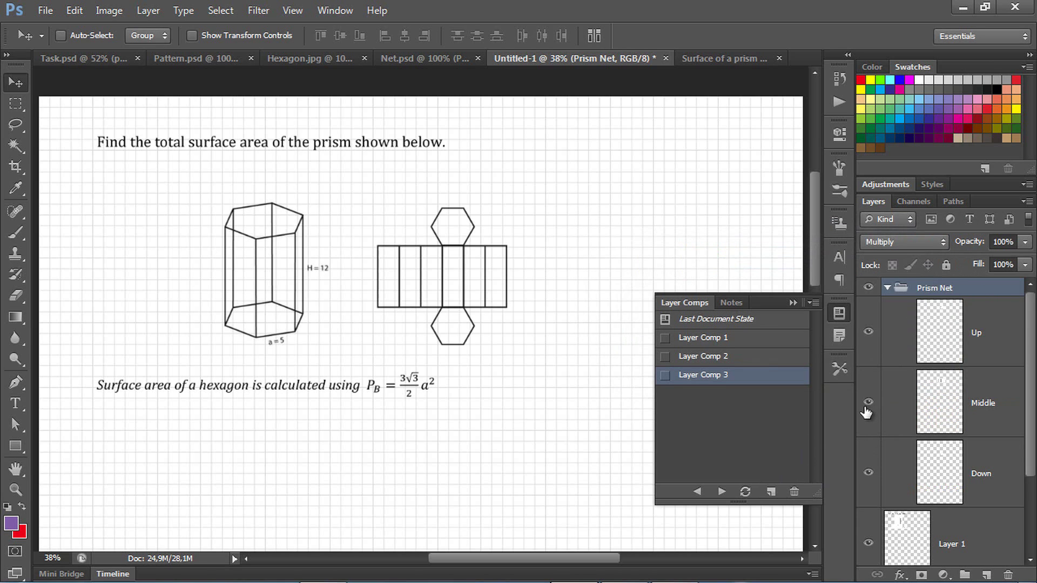
{"action": "left_click", "coordinate": [771, 493]}
{"action": "left_click", "coordinate": [918, 260]}
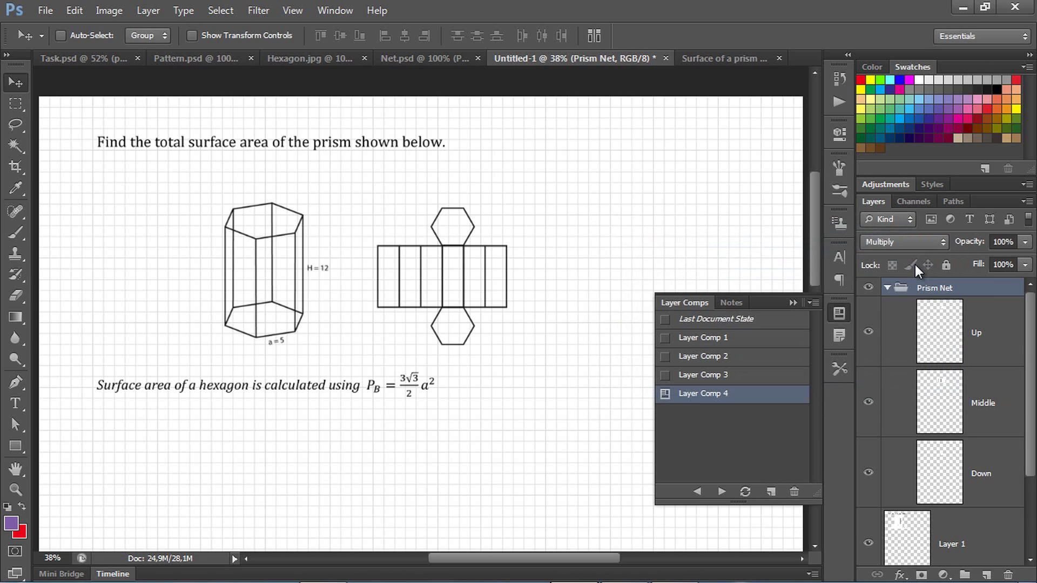
Step: Apply Layer Comp 1 through Layer Comp 4 in turn to check how the prism net builds up
{"action": "left_click", "coordinate": [725, 339]}
{"action": "left_click", "coordinate": [665, 338]}
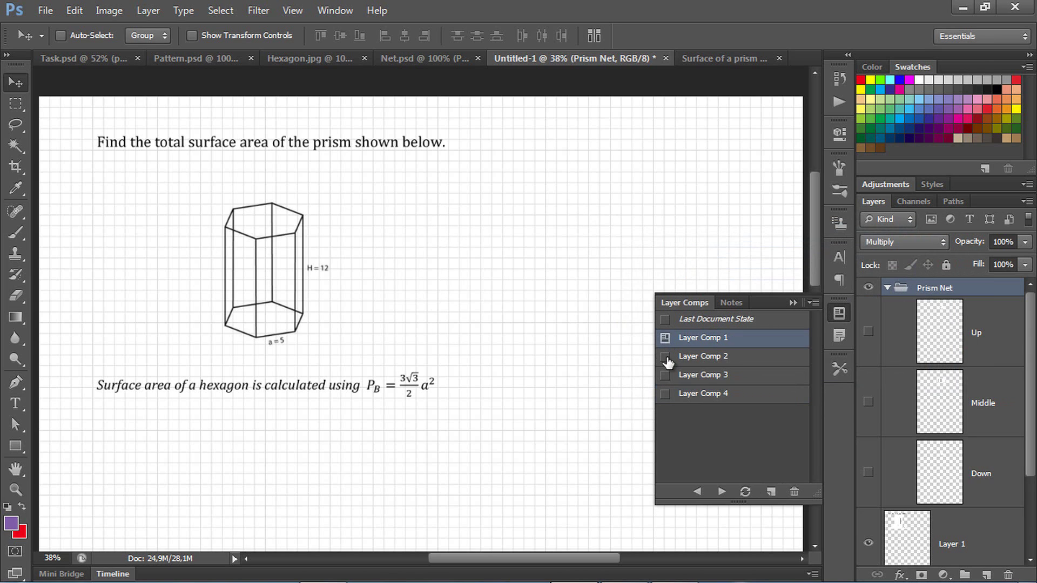
{"action": "left_click", "coordinate": [665, 356]}
{"action": "left_click", "coordinate": [665, 375]}
{"action": "left_click", "coordinate": [665, 394]}
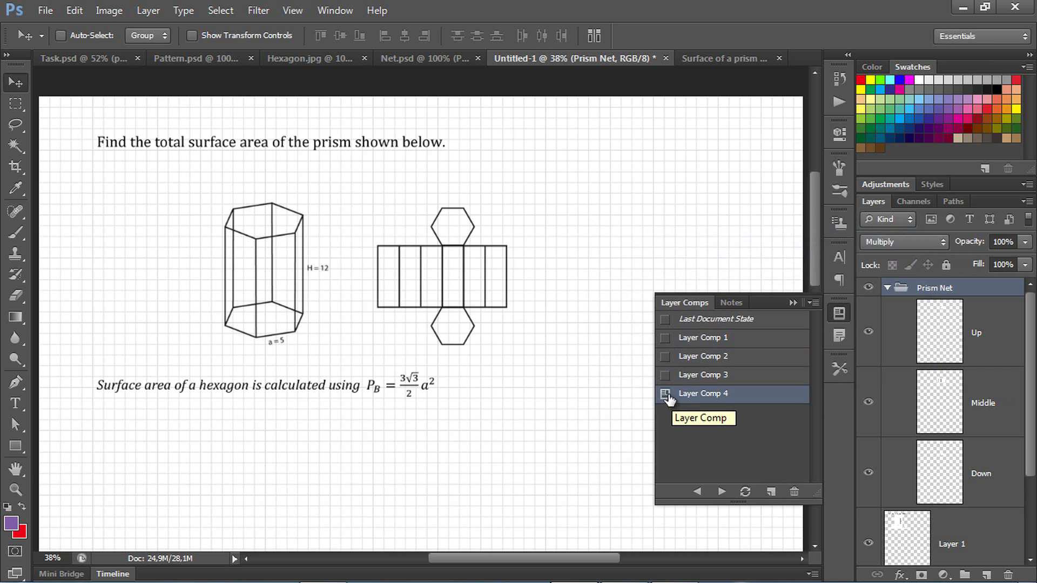
Step: Assign the keyboard shortcut Alt+Ctrl+X to the Next Layer Comp command among the Layer Comps panel menu commands
{"action": "left_click", "coordinate": [76, 12]}
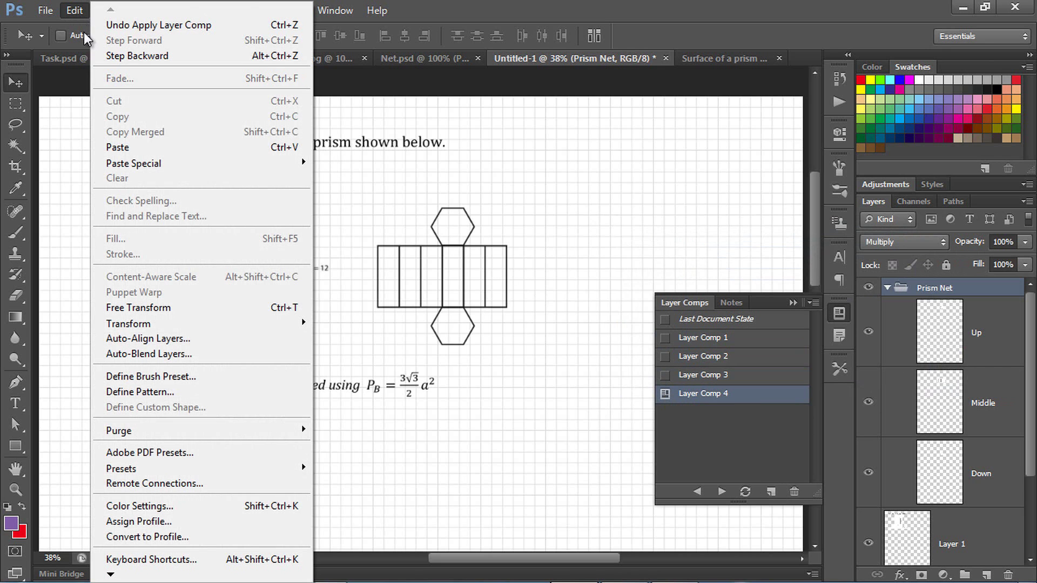
{"action": "left_click", "coordinate": [199, 558]}
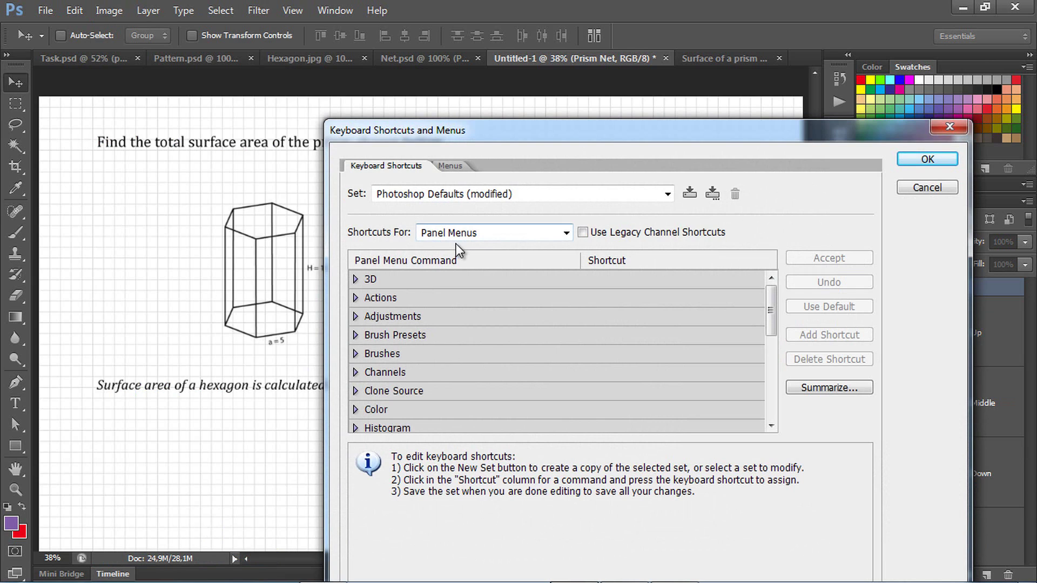
{"action": "left_click_drag", "start_coordinate": [774, 325], "coordinate": [760, 375]}
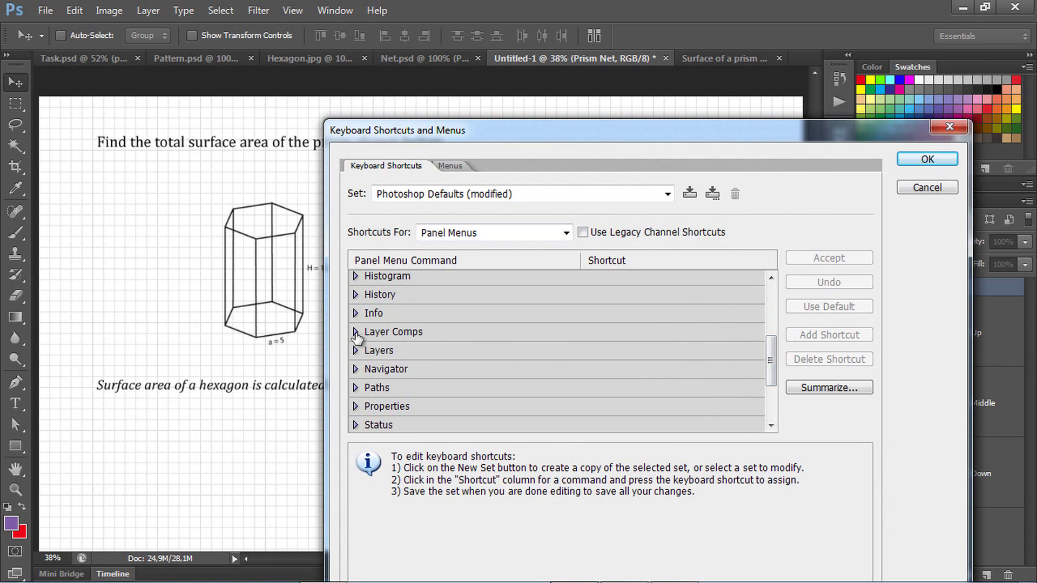
{"action": "left_click", "coordinate": [356, 333]}
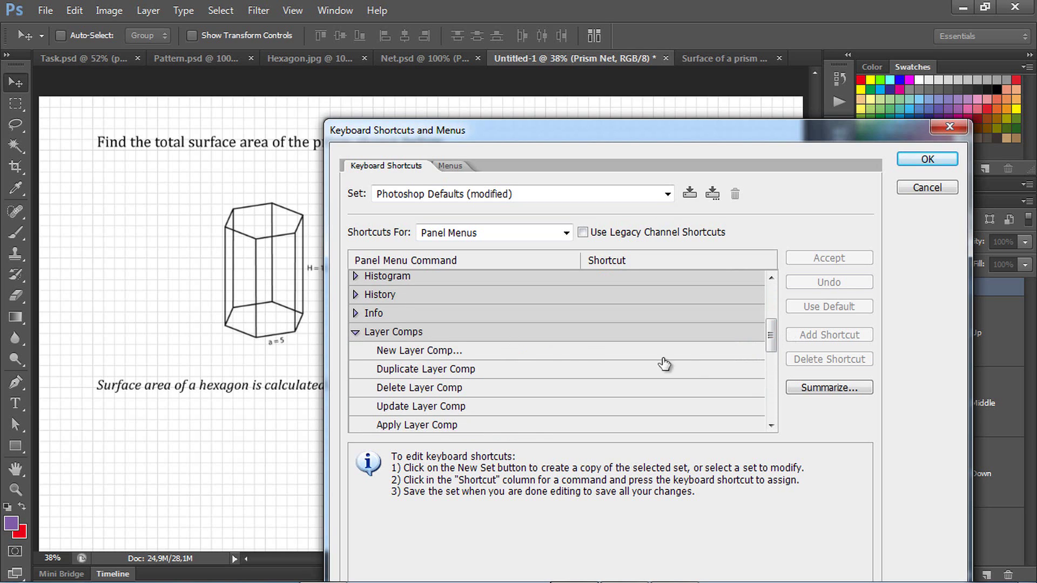
{"action": "left_click_drag", "start_coordinate": [775, 336], "coordinate": [770, 364]}
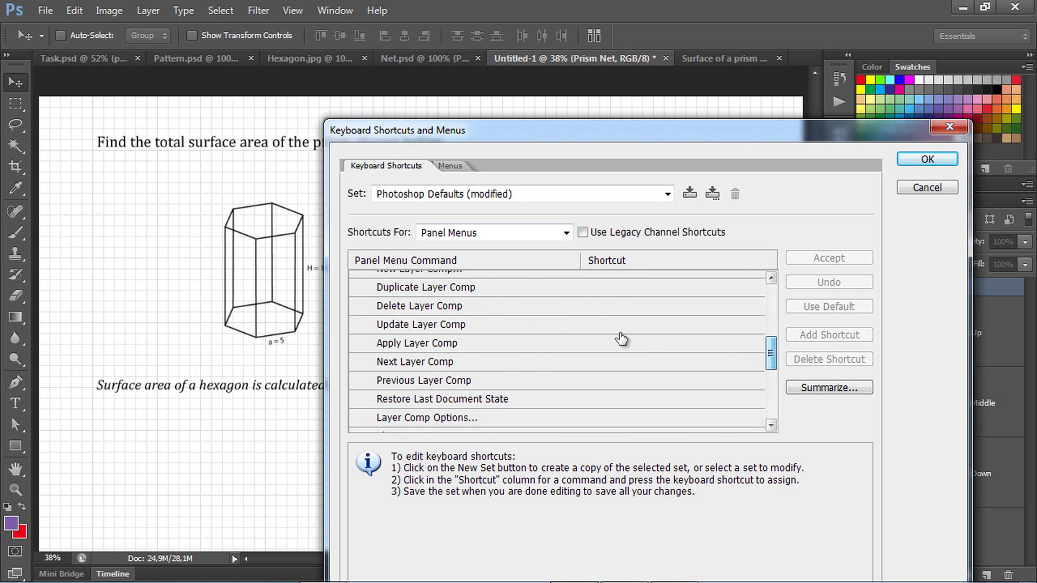
{"action": "left_click", "coordinate": [417, 367]}
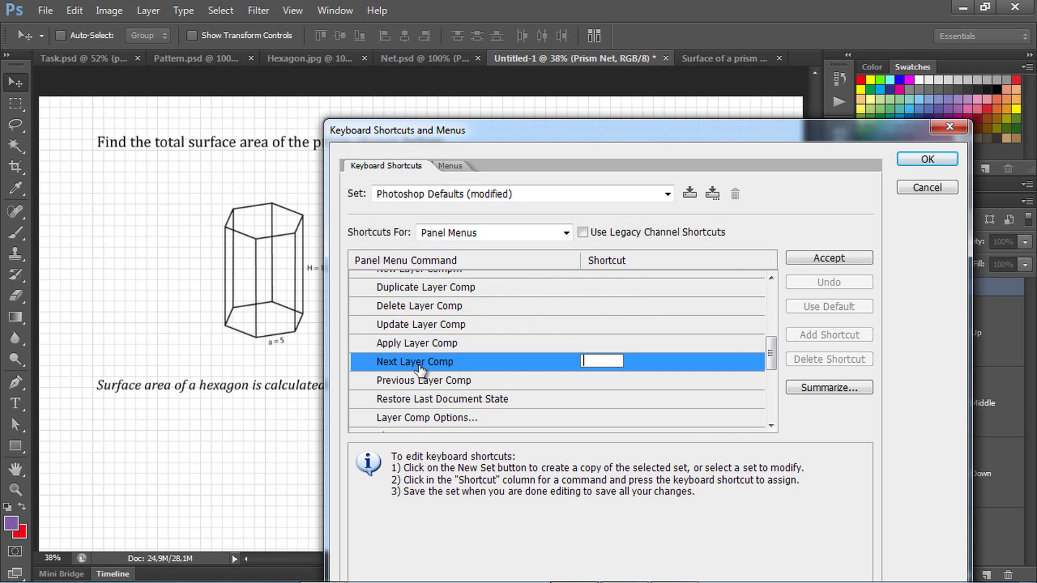
{"action": "key", "text": "ctrl+alt+x"}
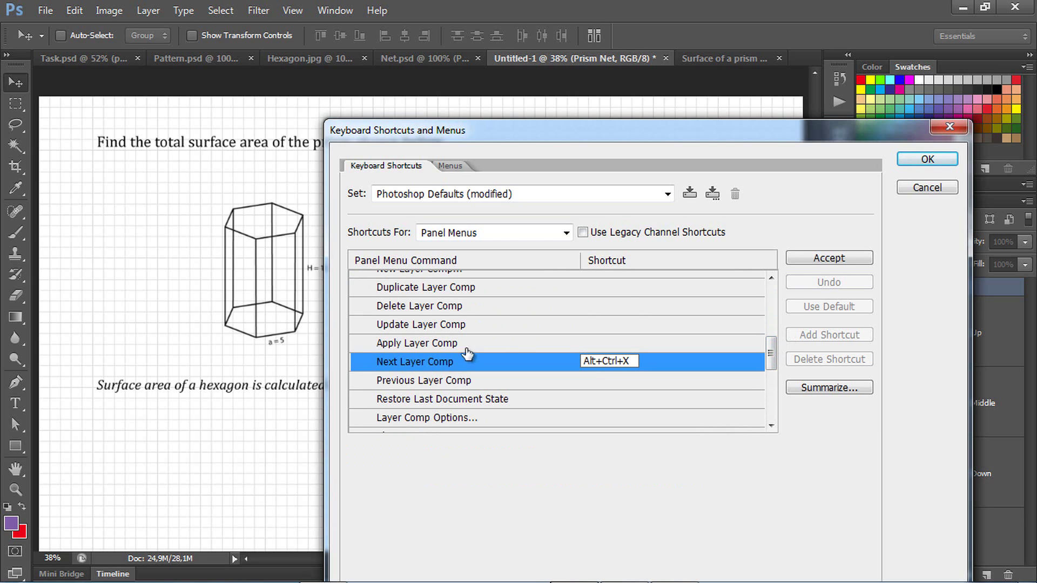
{"action": "left_click", "coordinate": [842, 258]}
{"action": "left_click", "coordinate": [920, 160]}
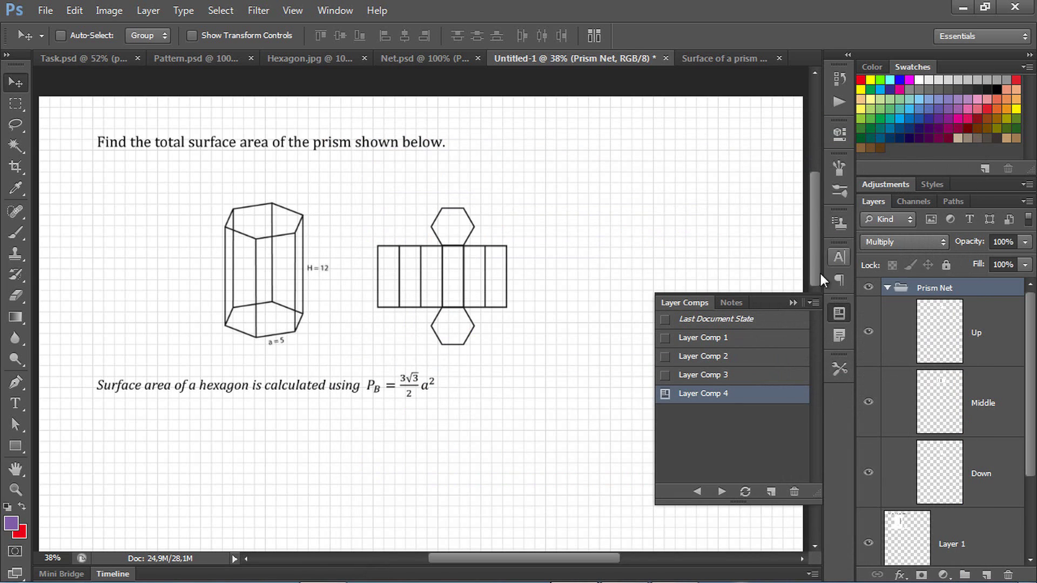
Step: Collapse the layer comps list and cycle through all four comps with the Next Layer Comp command
{"action": "left_click", "coordinate": [793, 303]}
{"action": "key", "text": "ctrl+alt+x"}
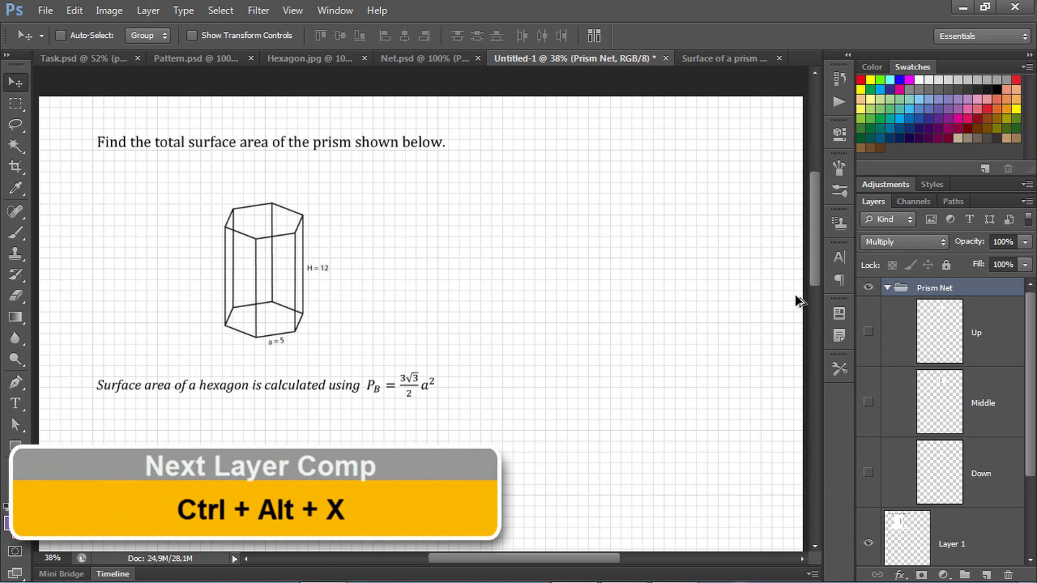
{"action": "key", "text": "ctrl+alt+x"}
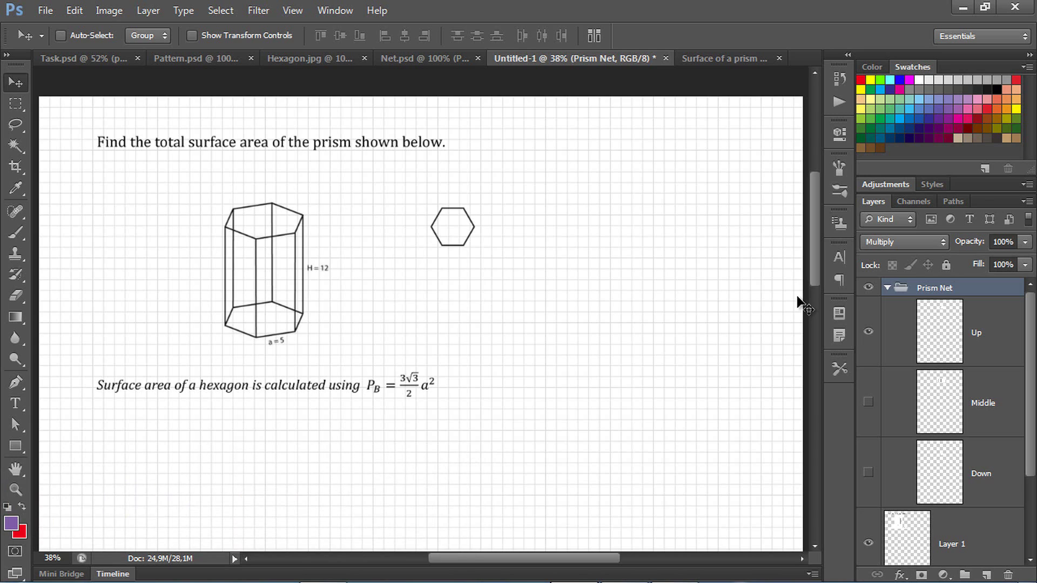
{"action": "key", "text": "ctrl+alt+x"}
{"action": "key", "text": "ctrl+alt+x"}
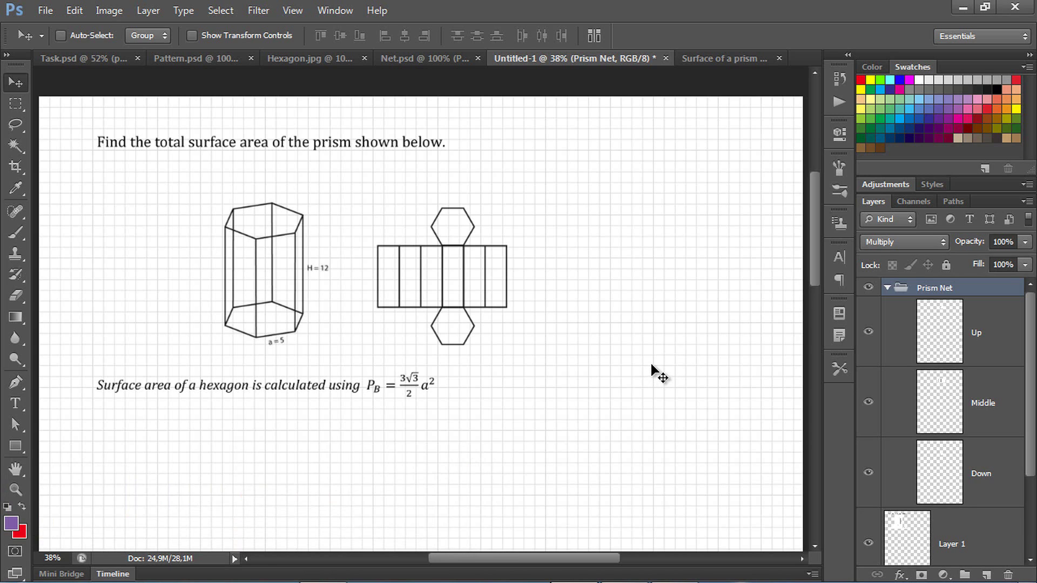
Step: Collapse the Prism Net group and add a new layer named "paper" above it
{"action": "left_click", "coordinate": [887, 288]}
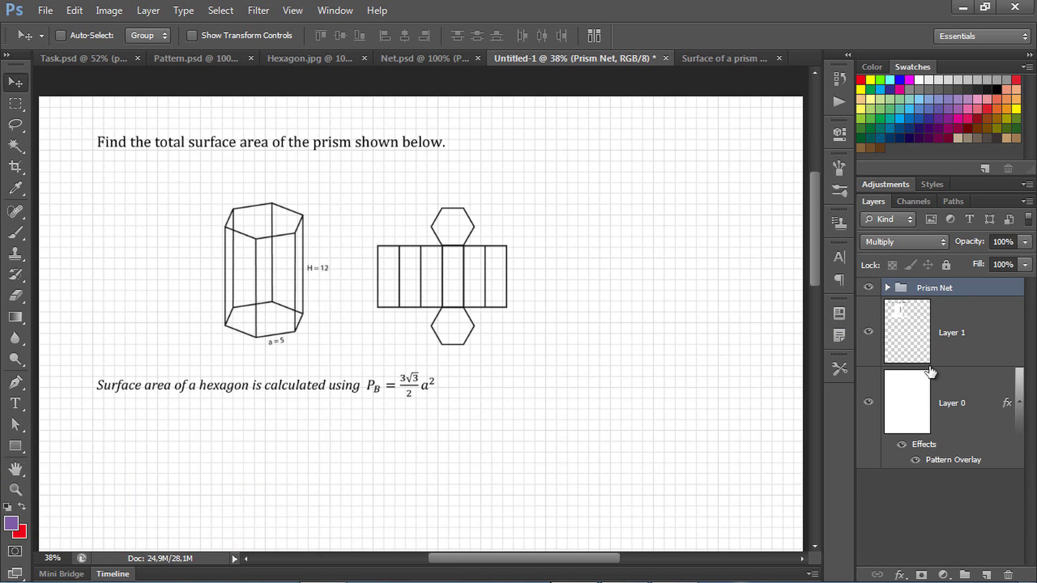
{"action": "left_click", "coordinate": [986, 576]}
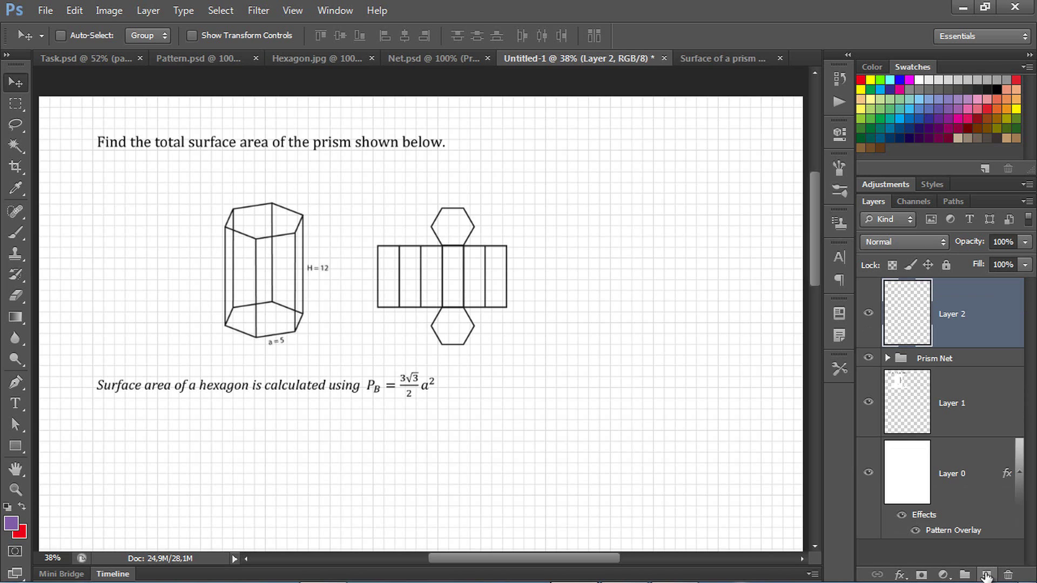
{"action": "double_click", "coordinate": [952, 315]}
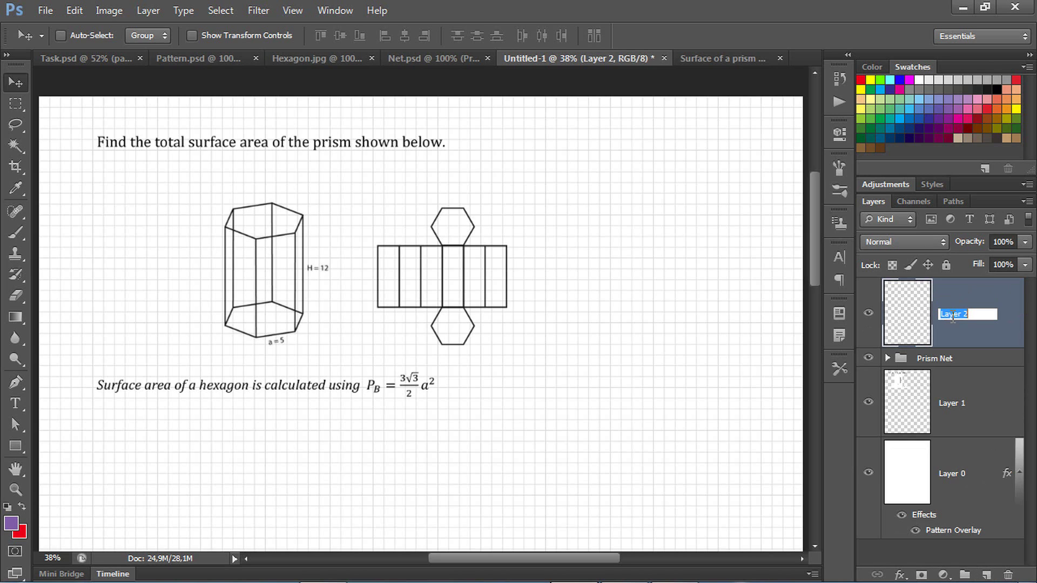
{"action": "type", "text": "paper"}
{"action": "key", "text": "Return"}
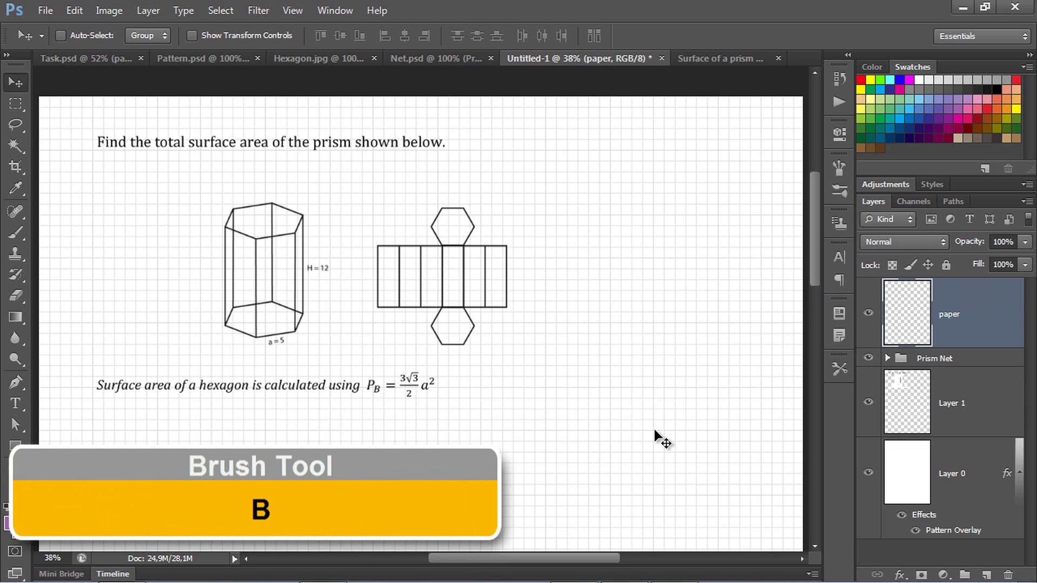
Step: Scribble a blue zigzag on the paper layer beside the prism net, using the Brush tool at size 9
{"action": "key", "text": "b"}
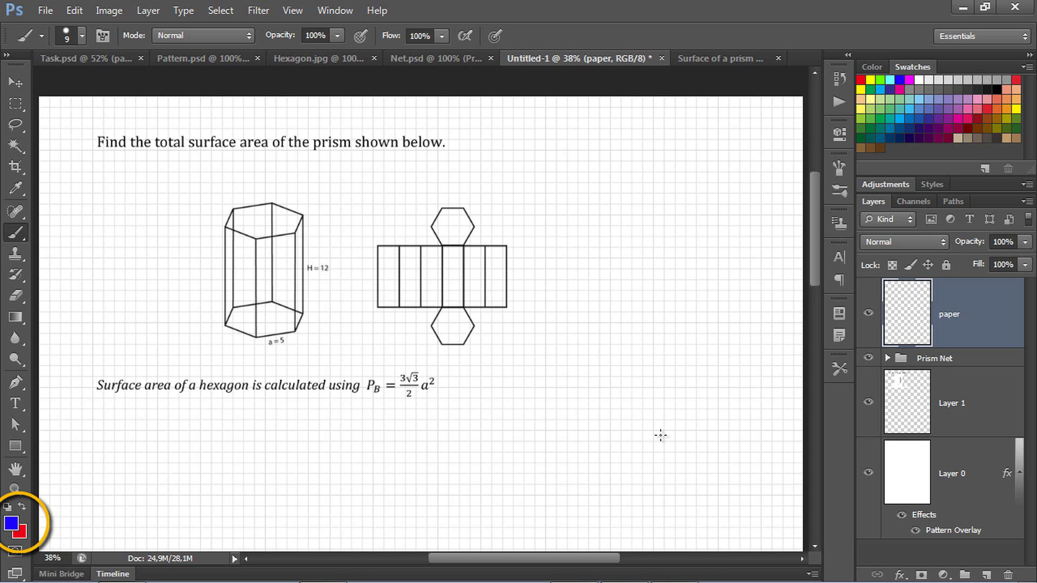
{"action": "left_click_drag", "start_coordinate": [593, 171], "coordinate": [606, 228]}
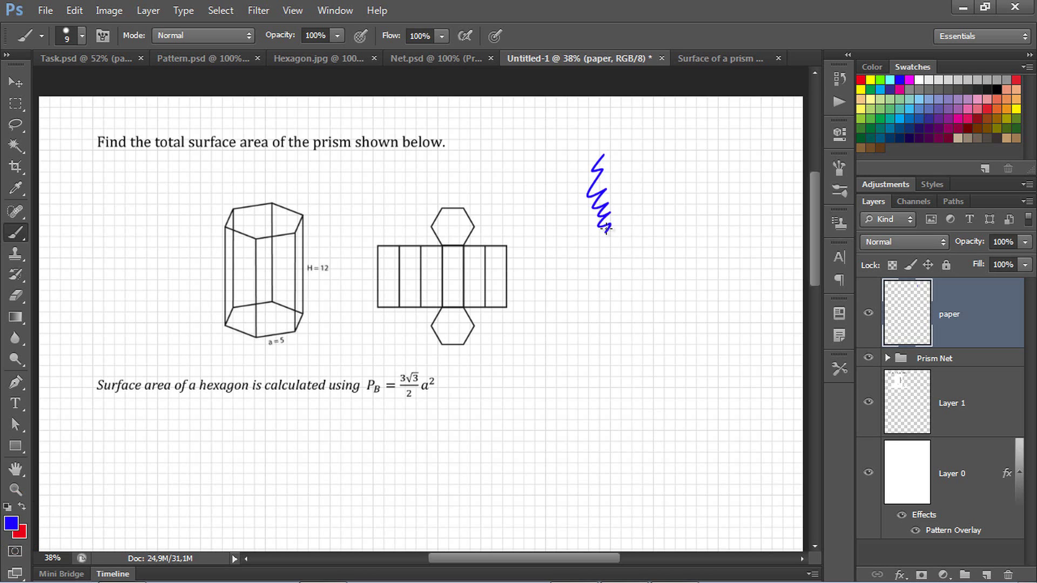
Step: Scribble a green zigzag and an orange zigzag on the paper layer to the right of the blue one
{"action": "mouse_move", "coordinate": [667, 161]}
{"action": "left_mouse_down"}
{"action": "mouse_move", "coordinate": [648, 251]}
{"action": "mouse_move", "coordinate": [650, 243]}
{"action": "left_mouse_up"}
{"action": "left_click_drag", "start_coordinate": [713, 189], "coordinate": [698, 273]}
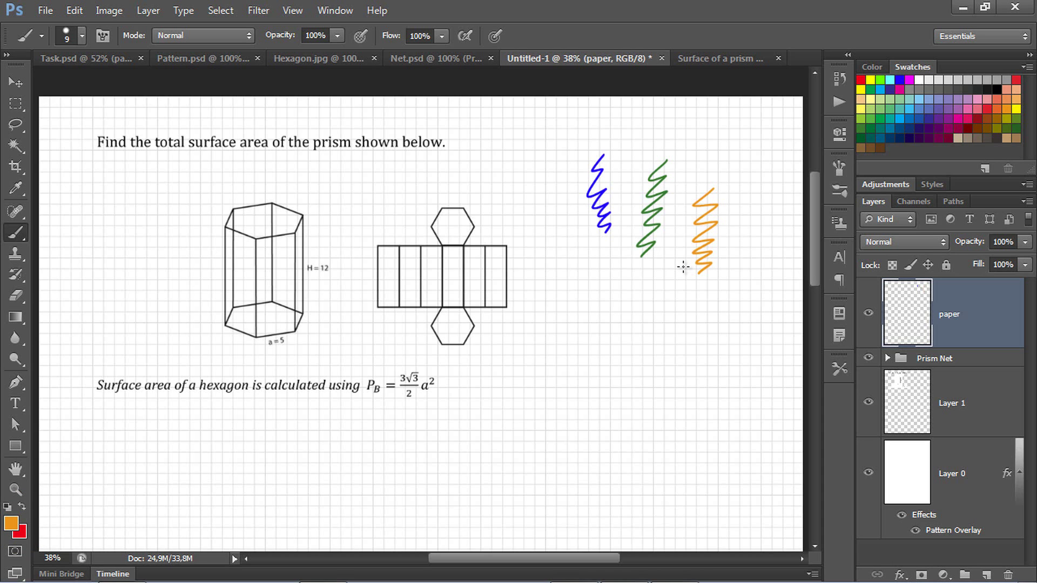
Step: Create an action named "Violet" in the Default Actions set with function key F5 and start recording it
{"action": "left_click", "coordinate": [336, 10]}
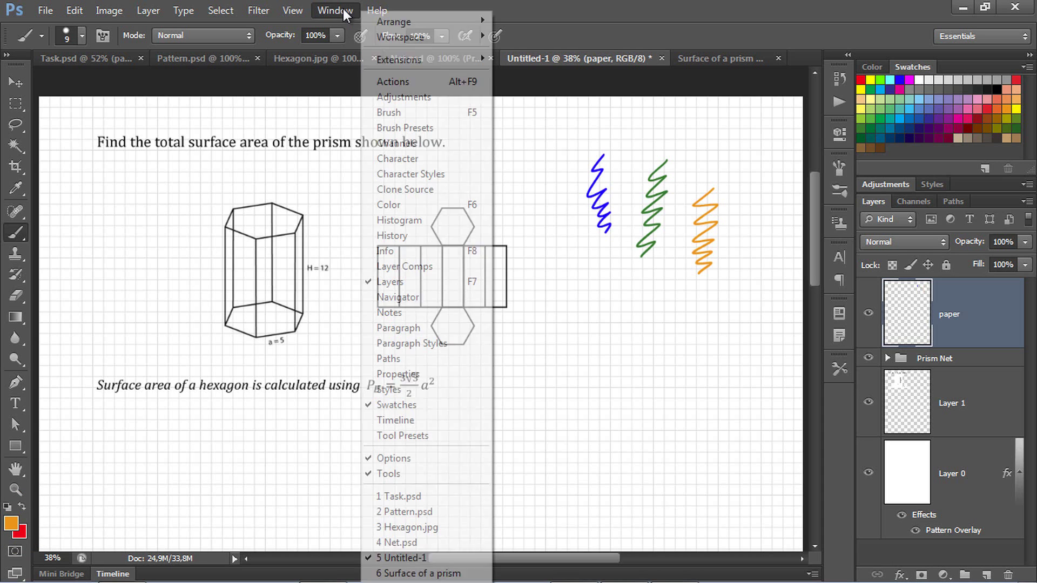
{"action": "left_click", "coordinate": [386, 82]}
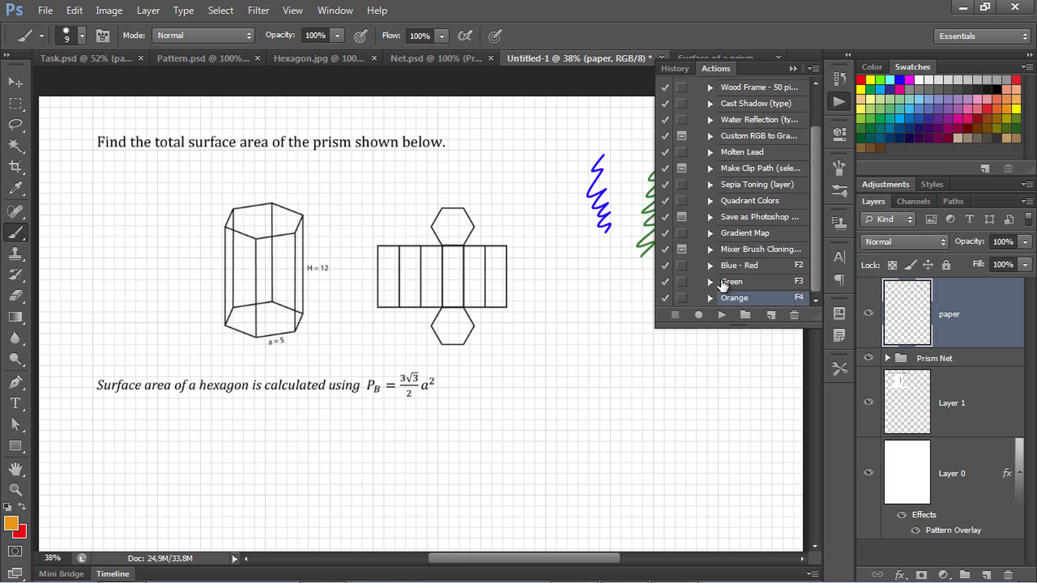
{"action": "left_click", "coordinate": [770, 315]}
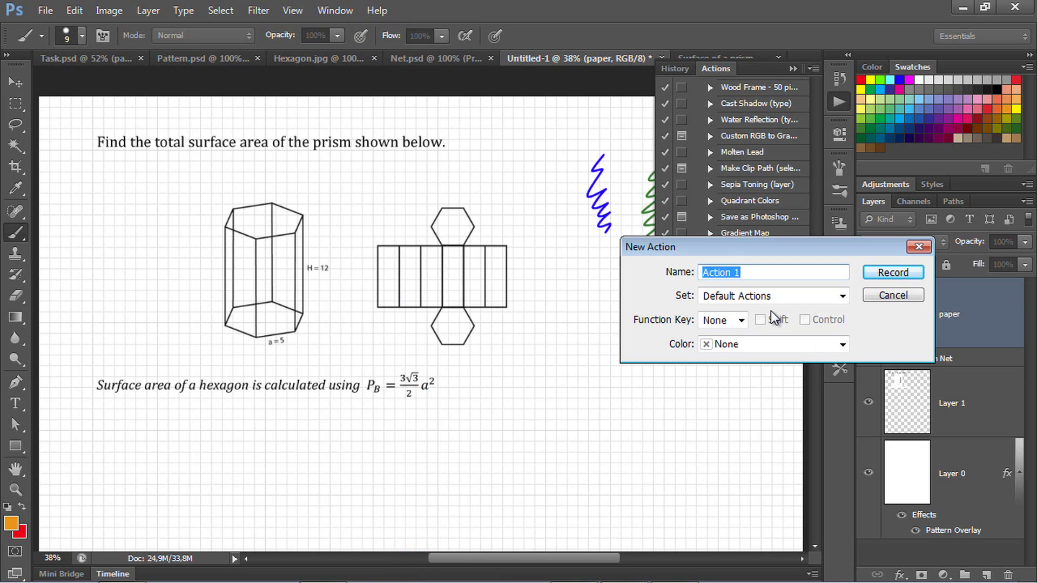
{"action": "type", "text": "Violet"}
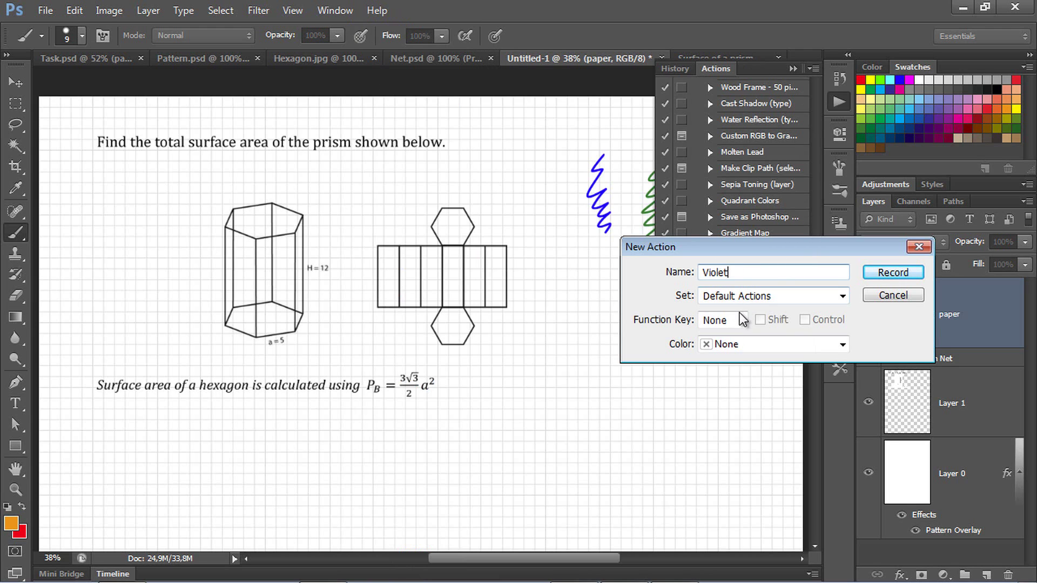
{"action": "left_click", "coordinate": [742, 320]}
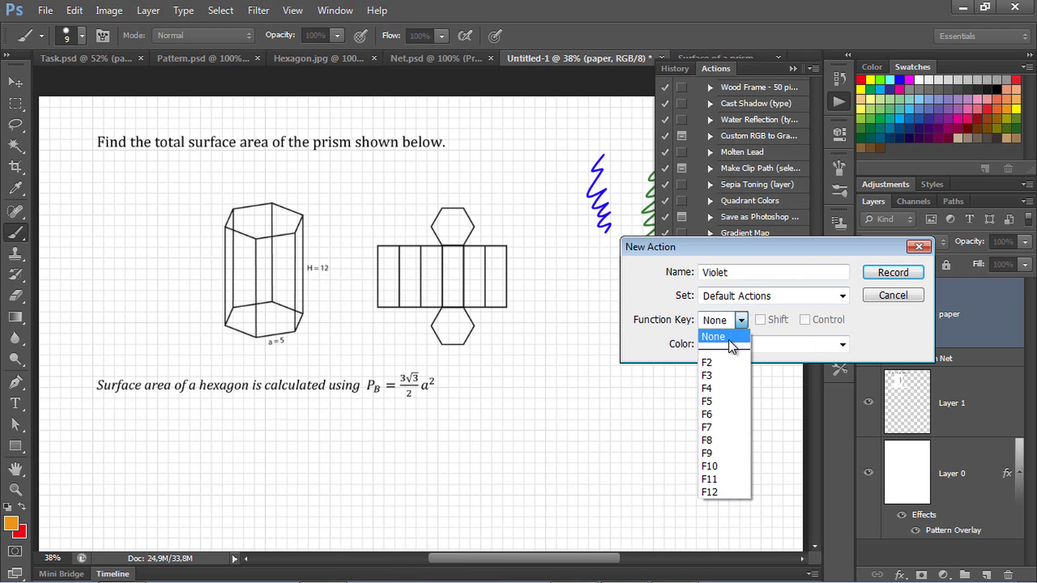
{"action": "left_click", "coordinate": [717, 402]}
{"action": "left_click", "coordinate": [887, 274]}
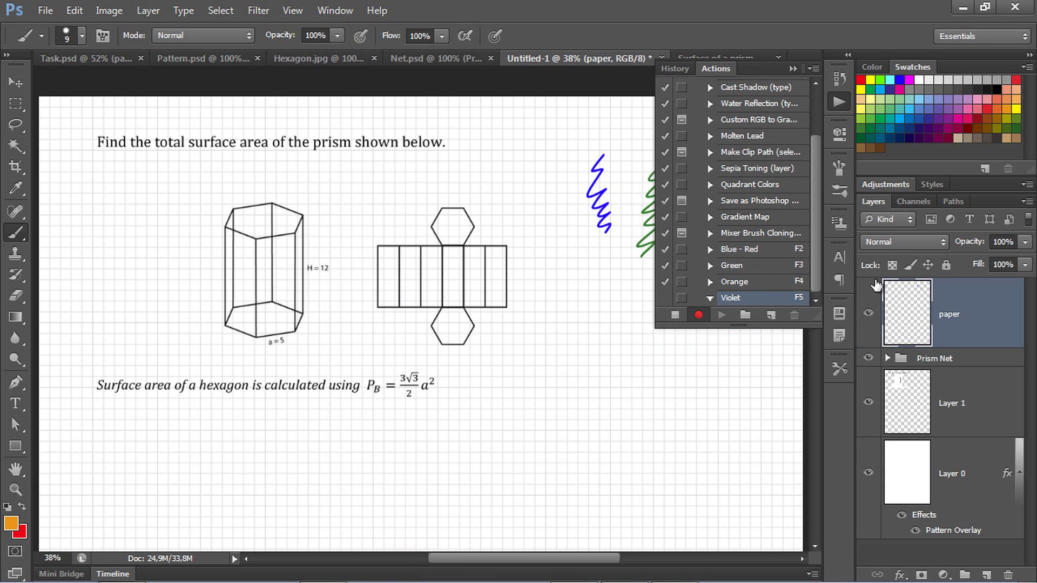
Step: Record a violet foreground colour and the Brush tool selection in the Violet action, and stop recording
{"action": "left_click", "coordinate": [950, 123]}
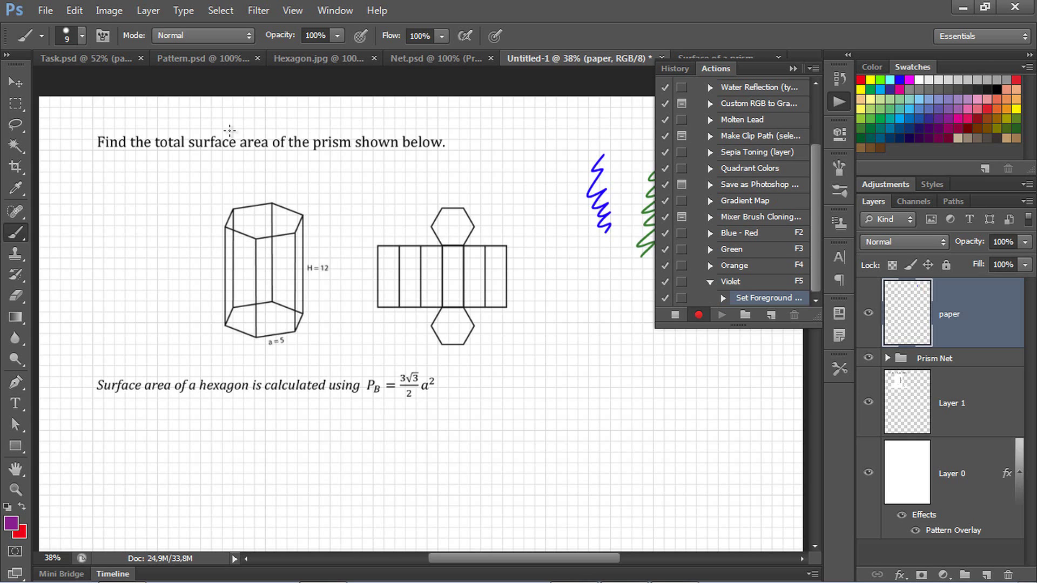
{"action": "left_click", "coordinate": [12, 104]}
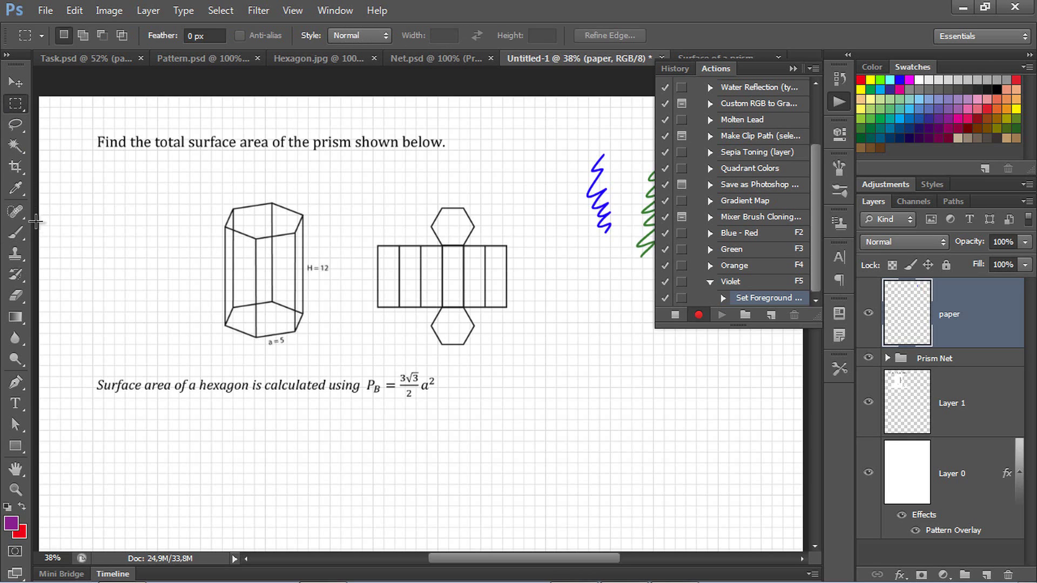
{"action": "left_click", "coordinate": [16, 233]}
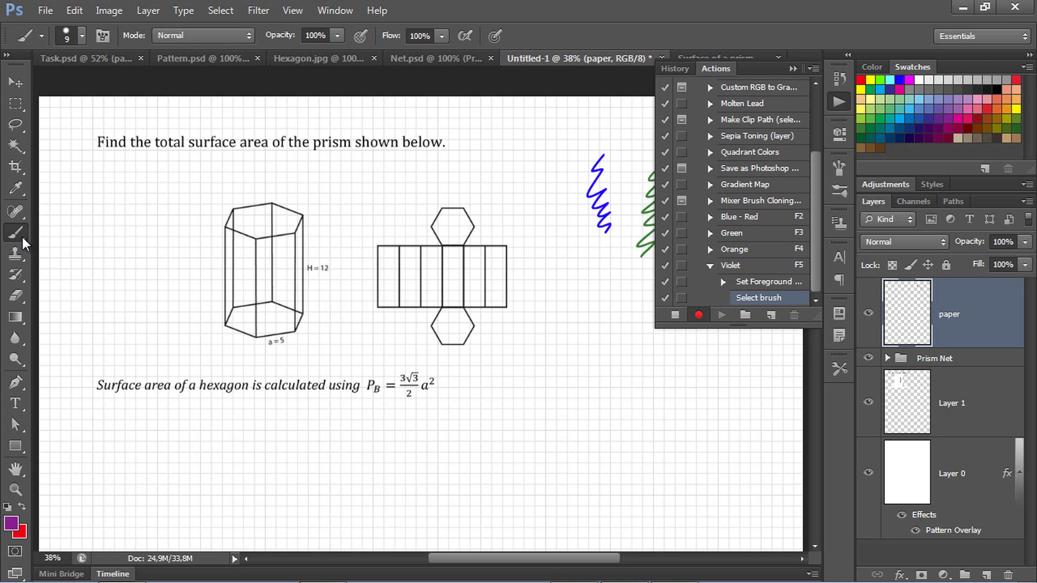
{"action": "left_click", "coordinate": [675, 315]}
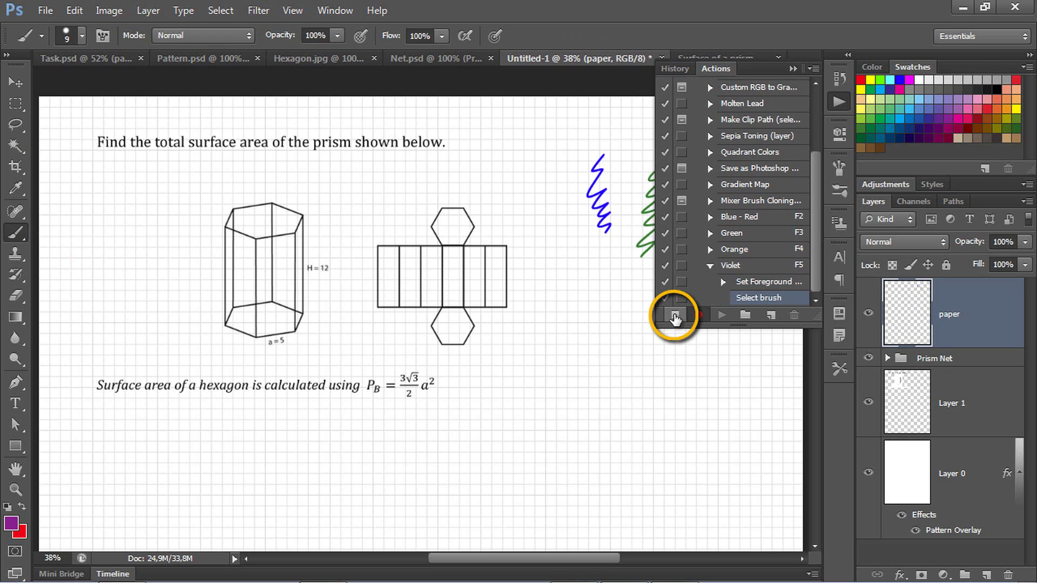
{"action": "left_click", "coordinate": [840, 102]}
Step: Test the pen colours by scribbling a violet zigzag above the orange one, plus a row of blue, green, orange and violet zigzags near the page's top
{"action": "mouse_move", "coordinate": [715, 147]}
{"action": "left_mouse_down"}
{"action": "mouse_move", "coordinate": [749, 172]}
{"action": "mouse_move", "coordinate": [736, 176]}
{"action": "left_mouse_up"}
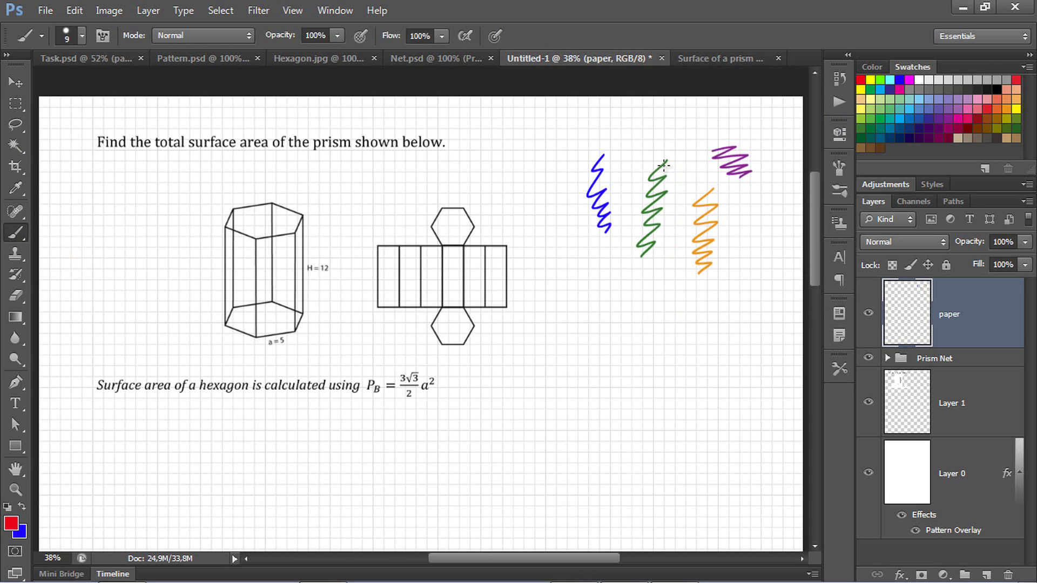
{"action": "left_click_drag", "start_coordinate": [530, 139], "coordinate": [547, 174]}
{"action": "mouse_move", "coordinate": [567, 128]}
{"action": "left_mouse_down"}
{"action": "mouse_move", "coordinate": [616, 141]}
{"action": "mouse_move", "coordinate": [651, 129]}
{"action": "mouse_move", "coordinate": [663, 147]}
{"action": "mouse_move", "coordinate": [708, 129]}
{"action": "mouse_move", "coordinate": [697, 147]}
{"action": "left_mouse_up"}
{"action": "left_click", "coordinate": [714, 149], "text": "alt"}
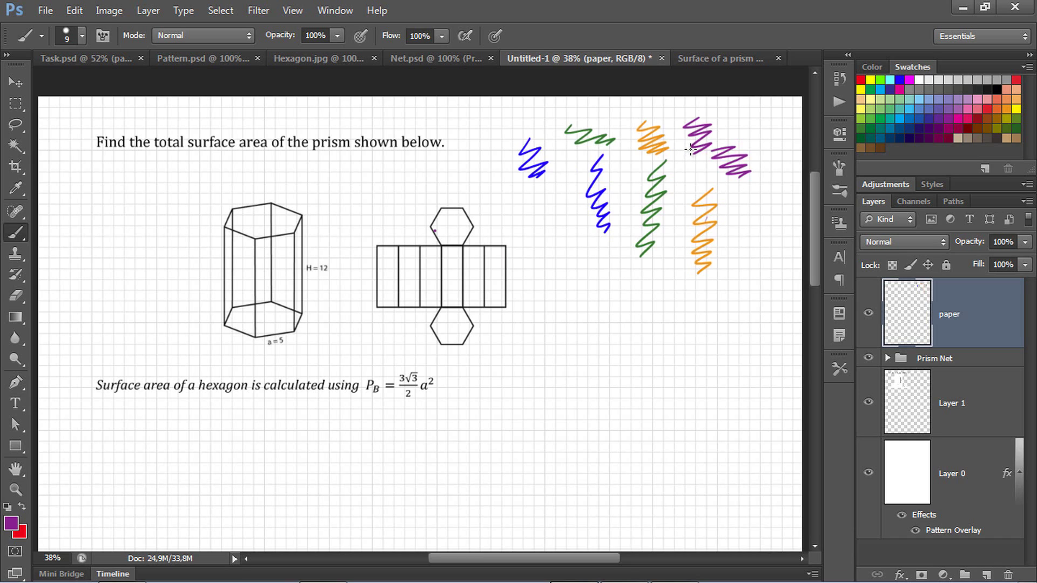
{"action": "key", "text": "e"}
Step: Set the document zoom to 52% and show the page in full screen mode with the whole task text in view
{"action": "left_click", "coordinate": [48, 558]}
{"action": "type", "text": "52"}
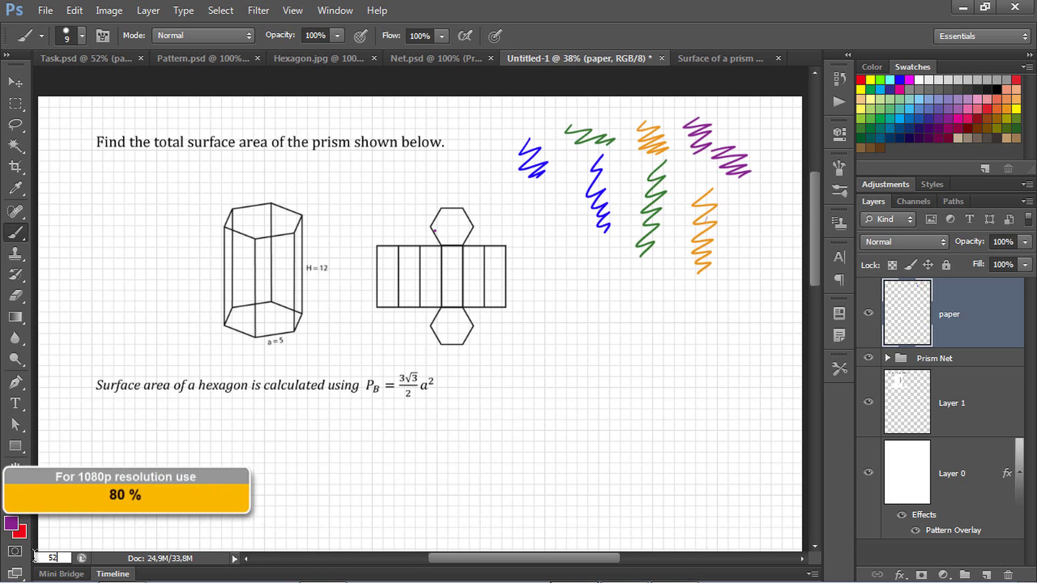
{"action": "key", "text": "Return"}
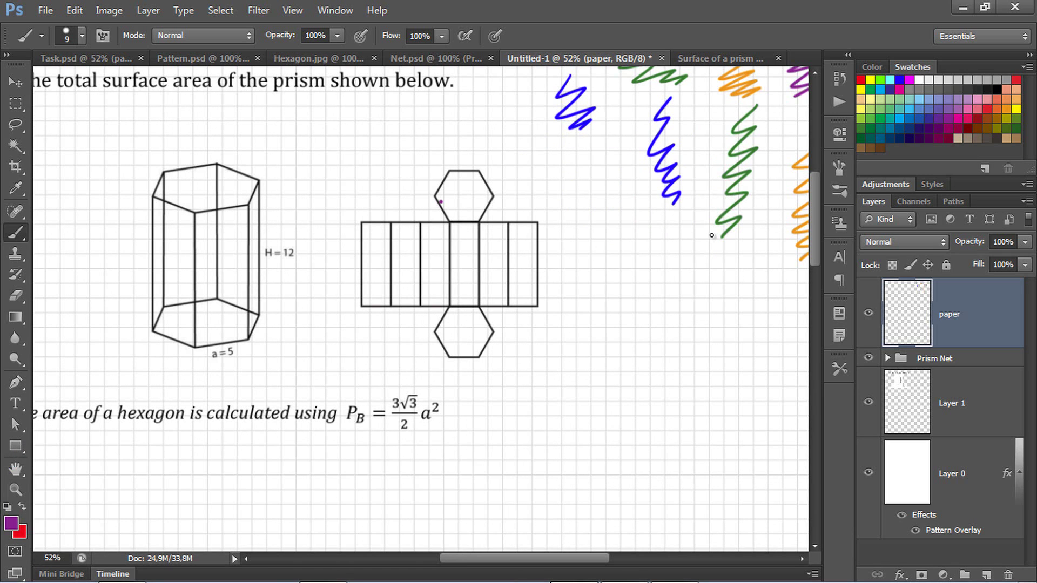
{"action": "key", "text": "f"}
{"action": "key", "text": "f"}
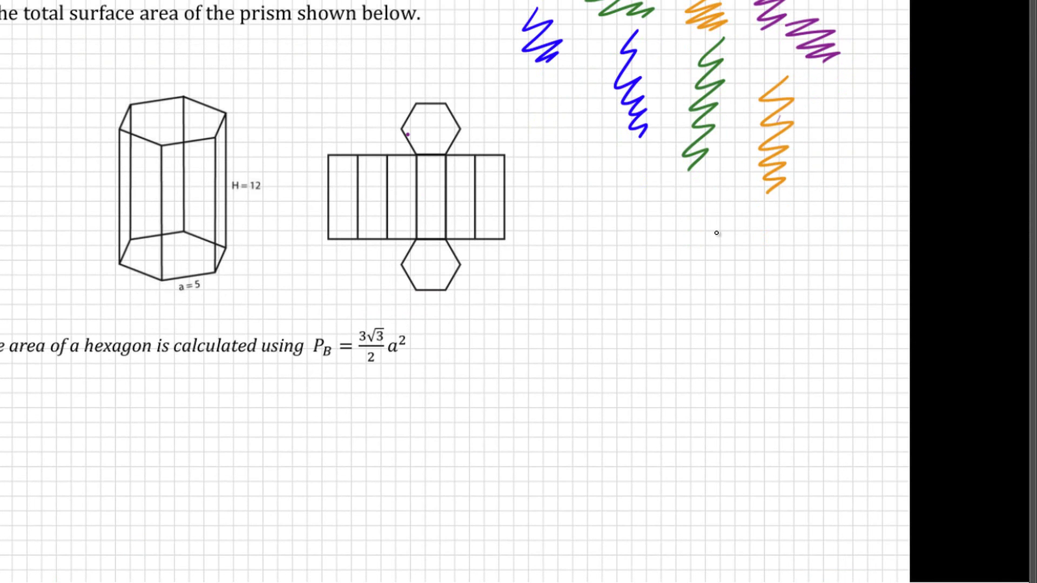
{"action": "left_click_drag", "start_coordinate": [609, 218], "coordinate": [653, 141]}
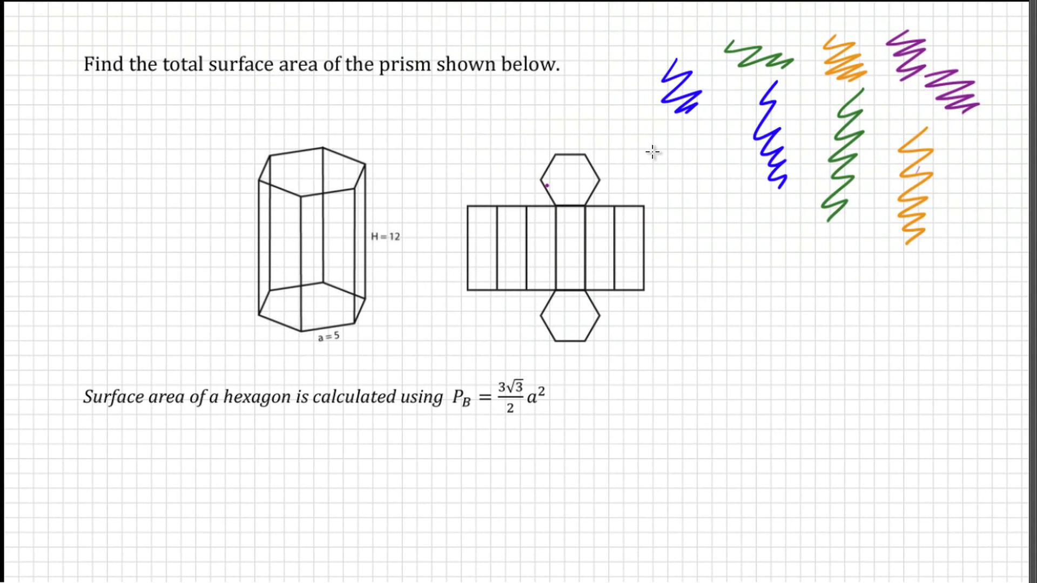